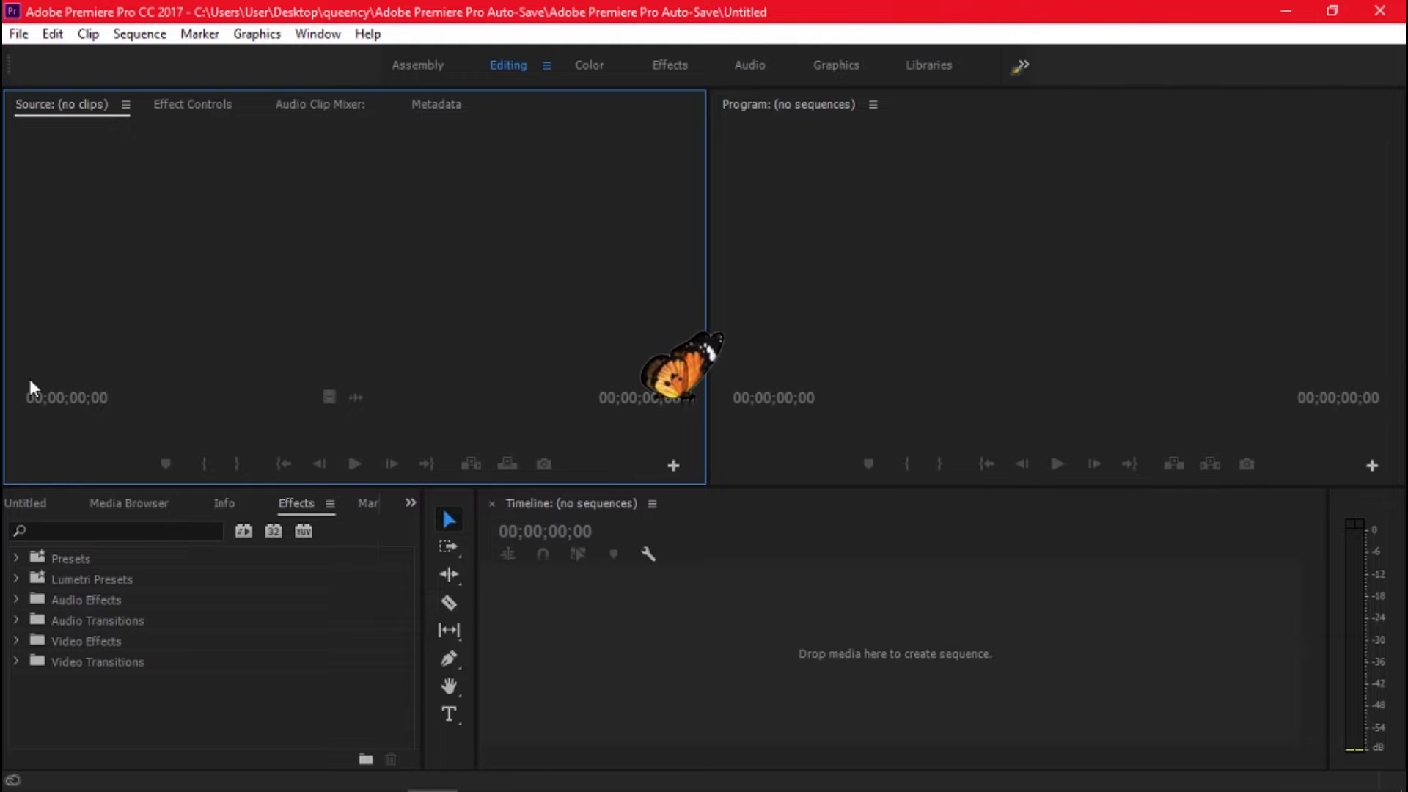
- Import GOPR4259 and GOPR4260 from the 115GOPRO folder through File > Import
{"action": "left_click", "coordinate": [17, 34]}
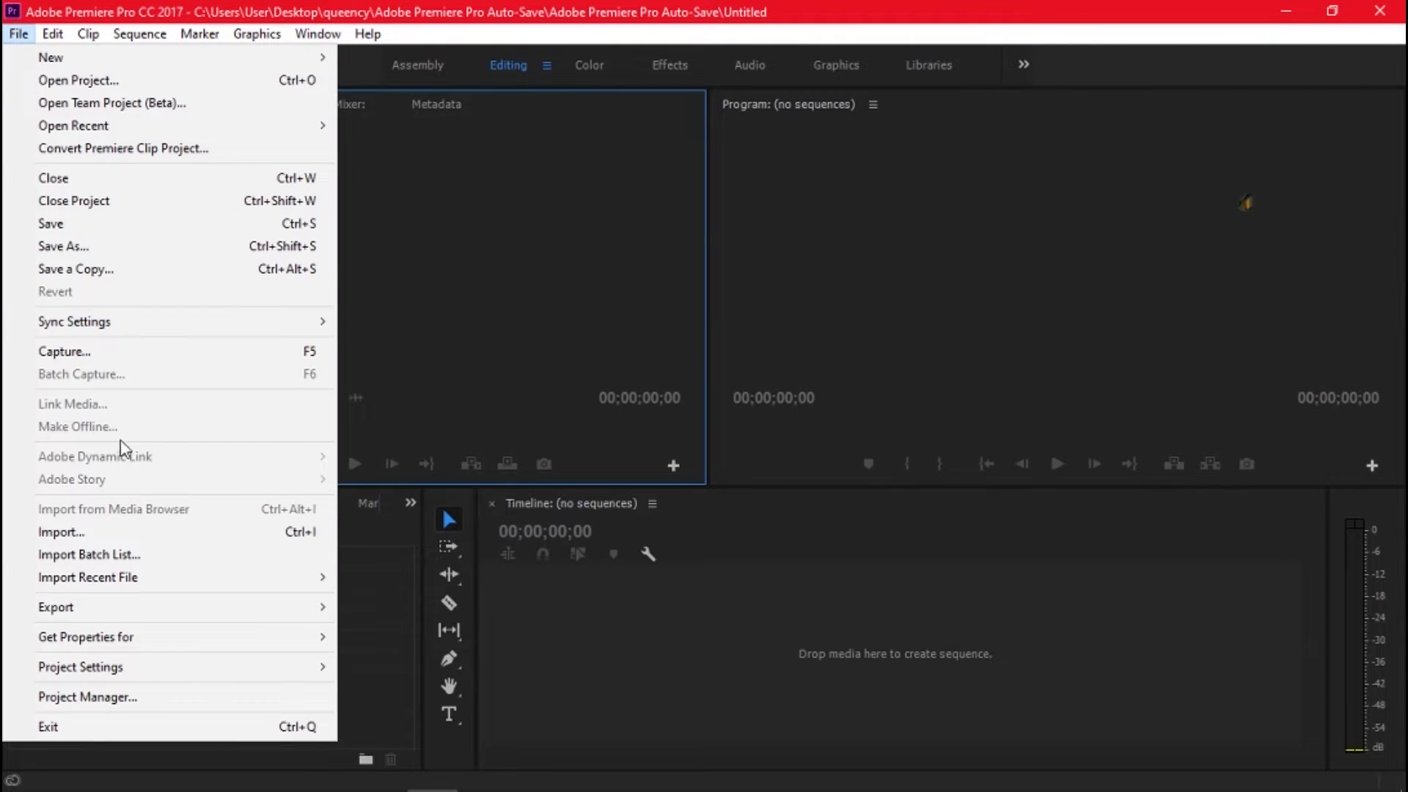
{"action": "left_click", "coordinate": [231, 534]}
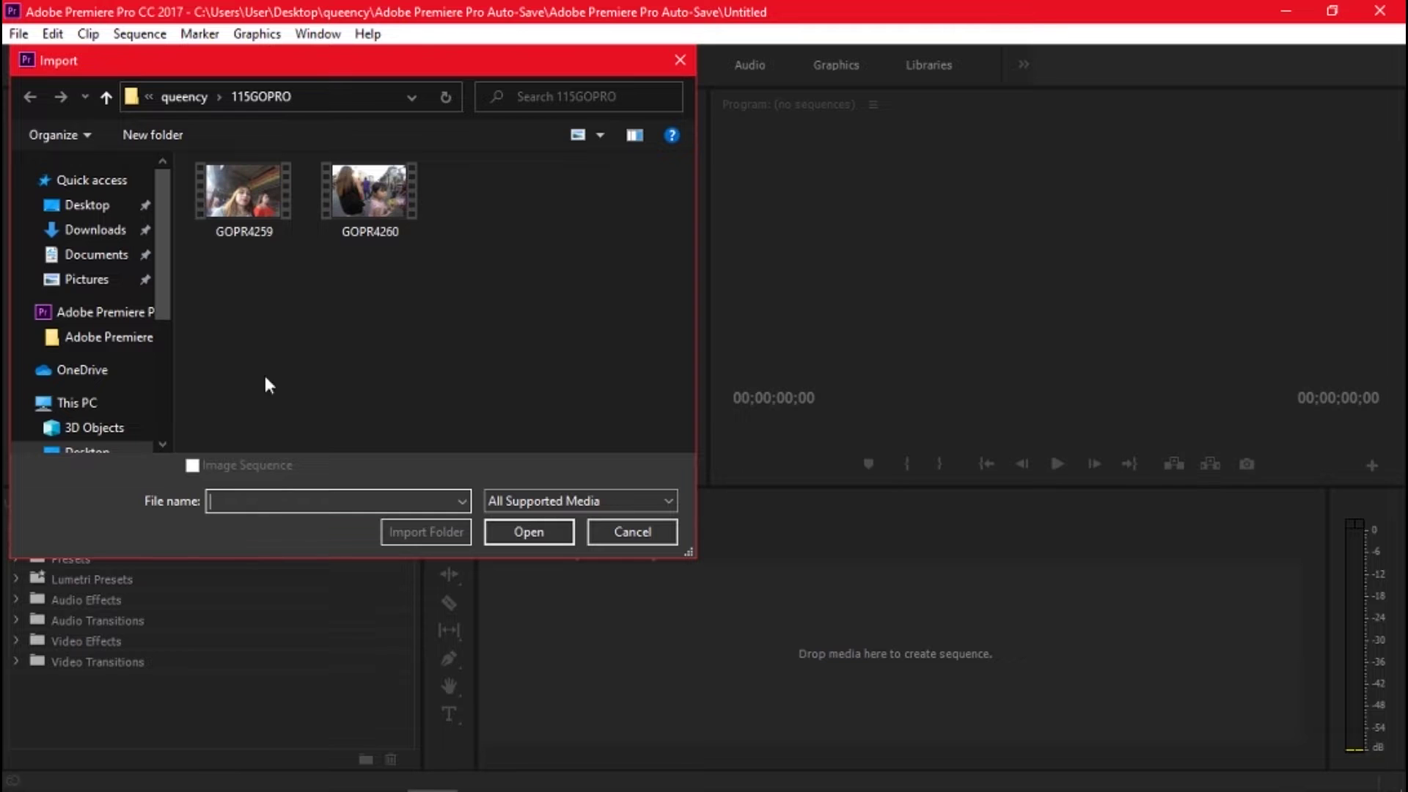
{"action": "left_click_drag", "start_coordinate": [446, 218], "coordinate": [214, 248]}
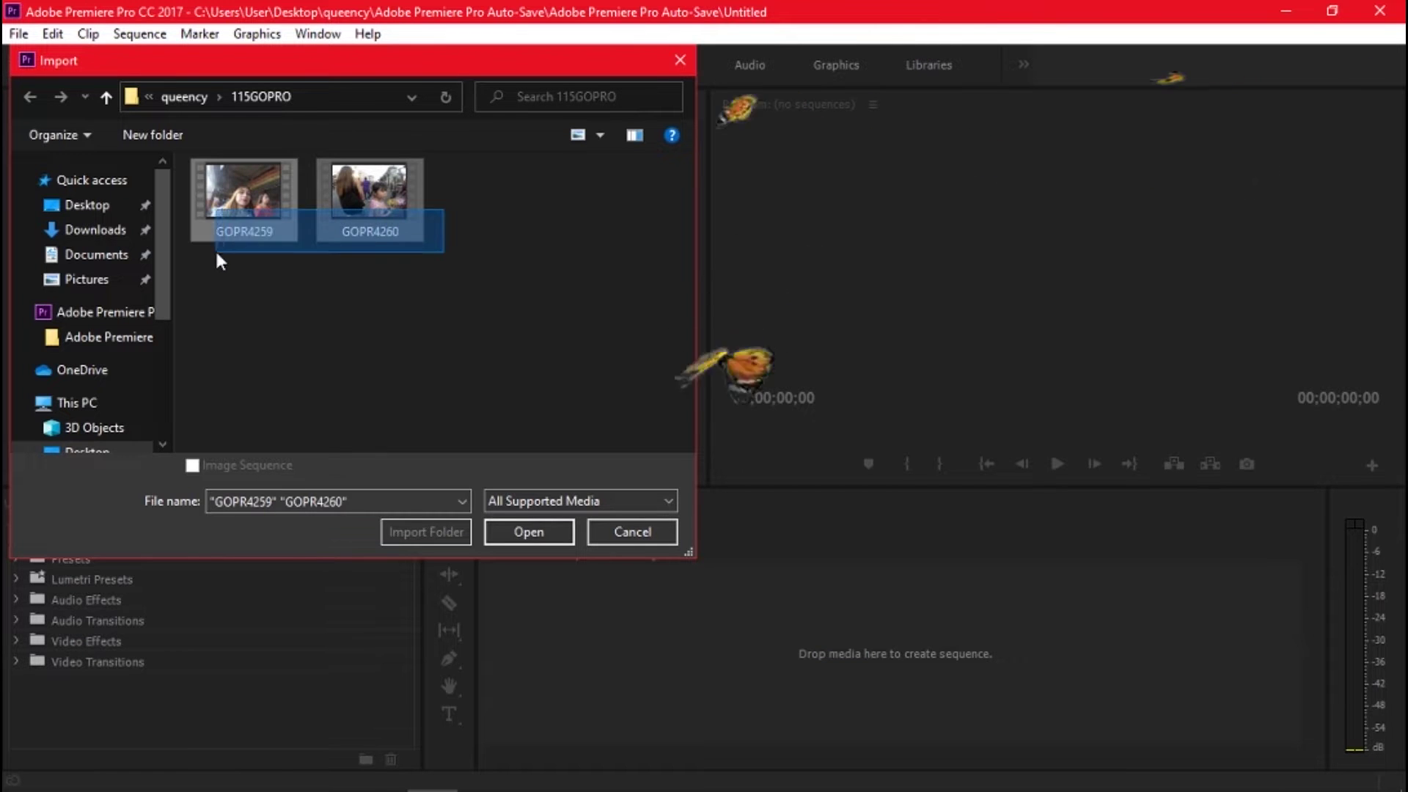
{"action": "left_click", "coordinate": [540, 536]}
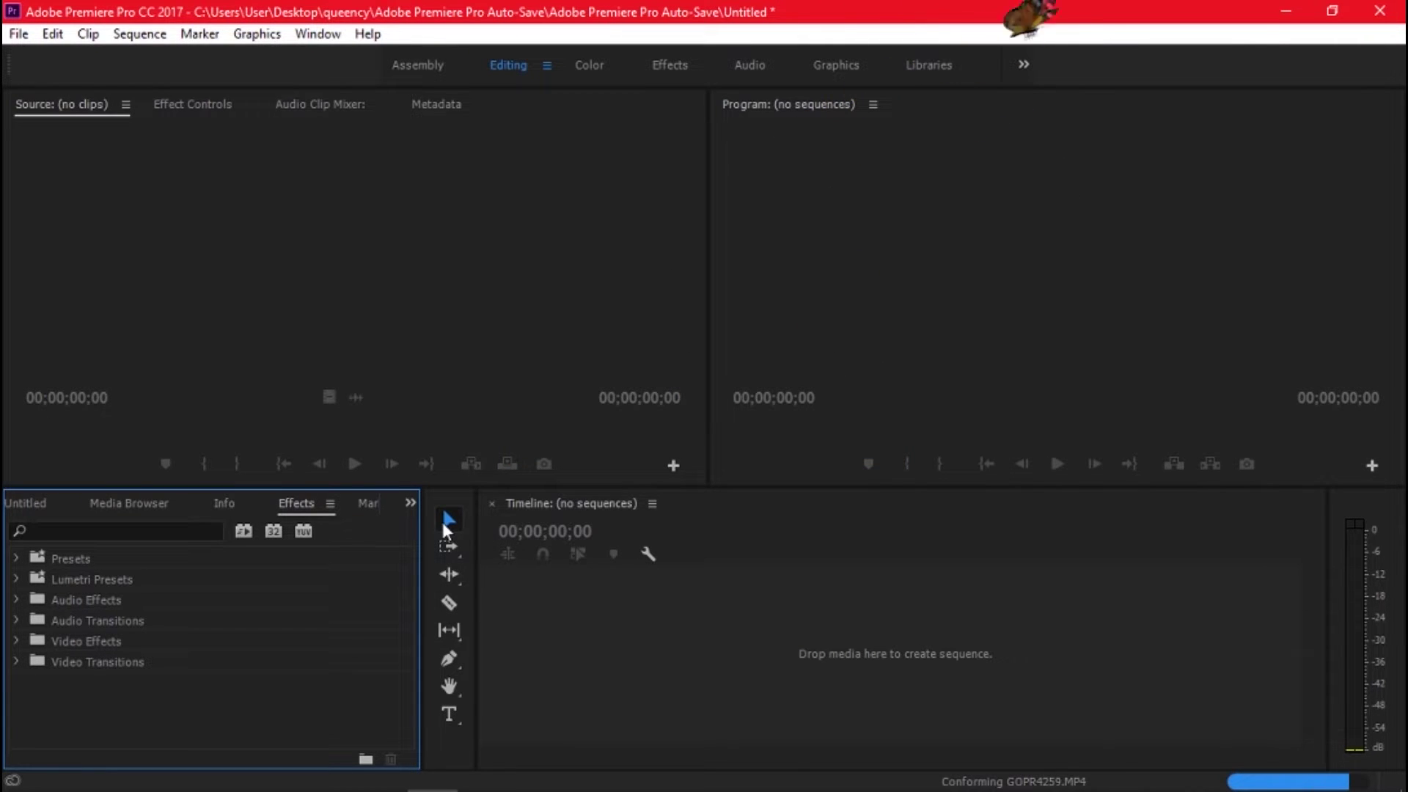
- Show the Project panel's media list, clear the selection and select only GOPR4259.MP4
{"action": "left_click", "coordinate": [30, 503]}
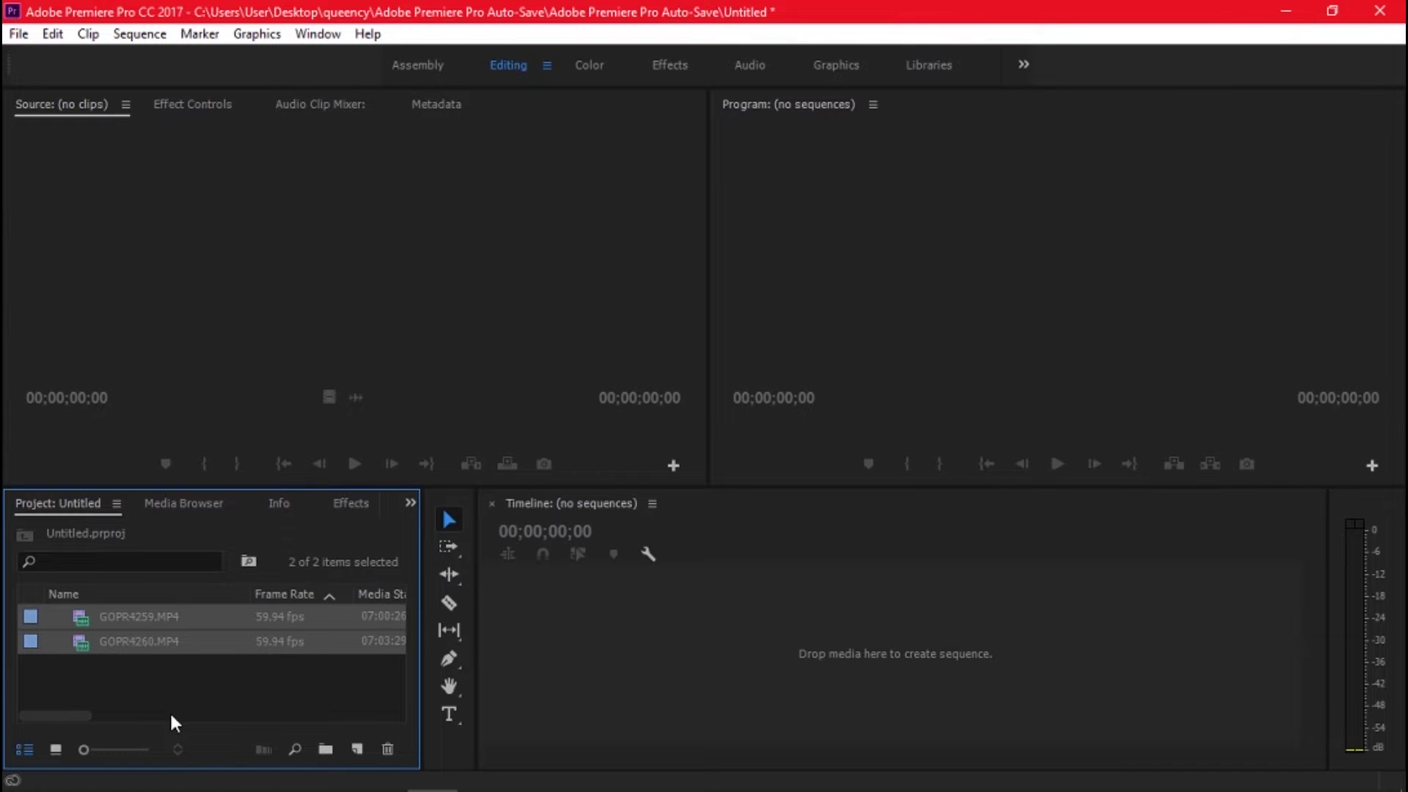
{"action": "left_click", "coordinate": [176, 684]}
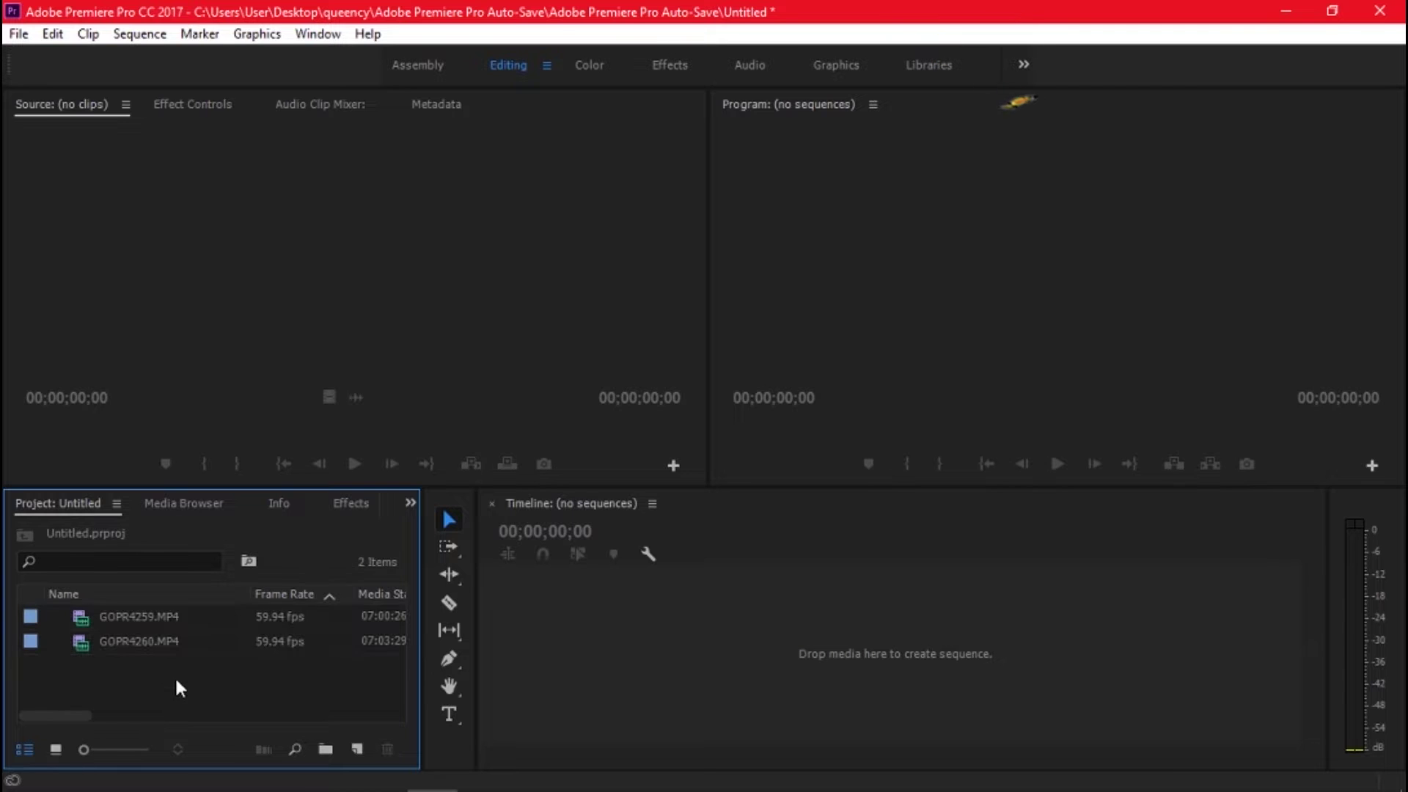
{"action": "left_click", "coordinate": [156, 616]}
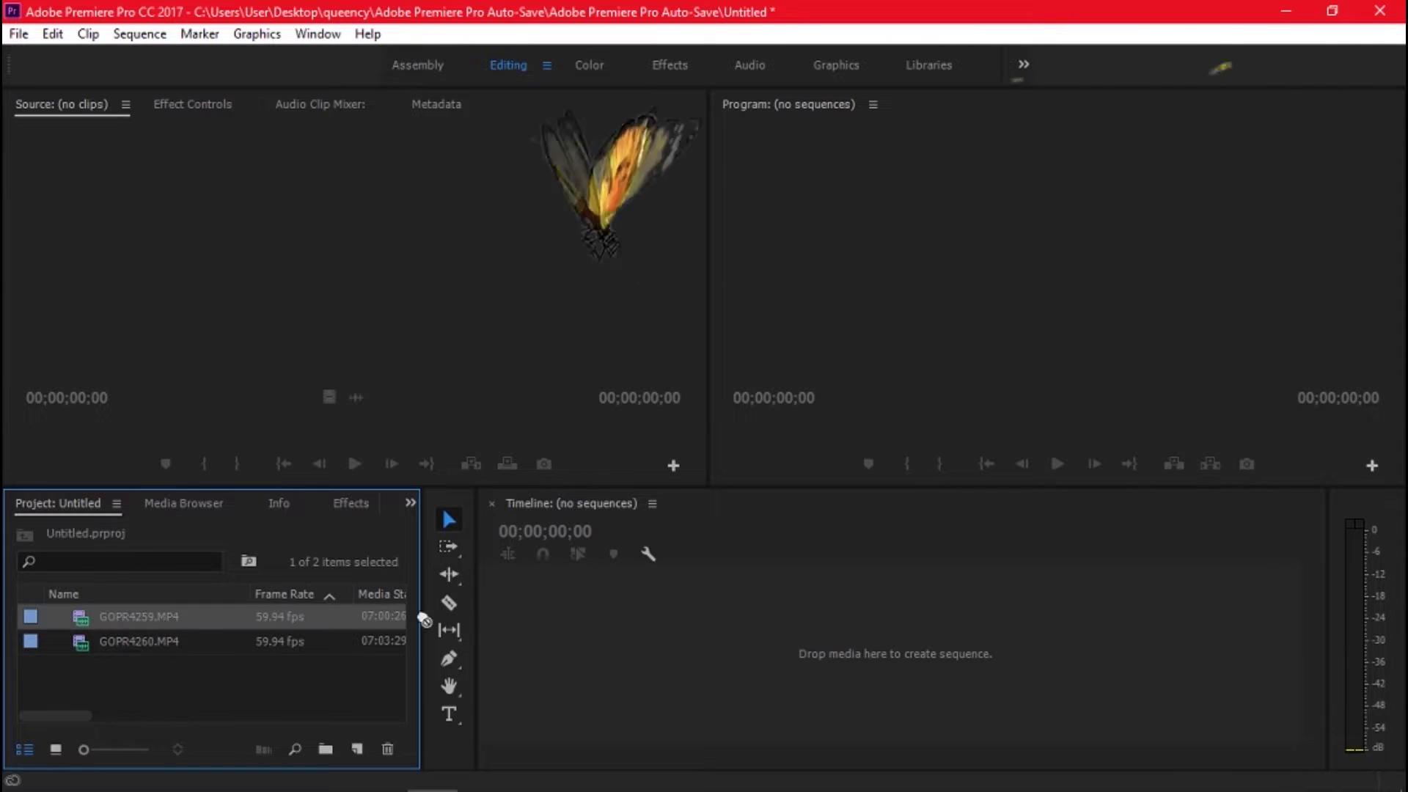
- Create a GOPR4259 sequence, append GOPR4260.MP4 after it, and scrub to about one minute
{"action": "left_click_drag", "start_coordinate": [773, 659], "coordinate": [752, 657]}
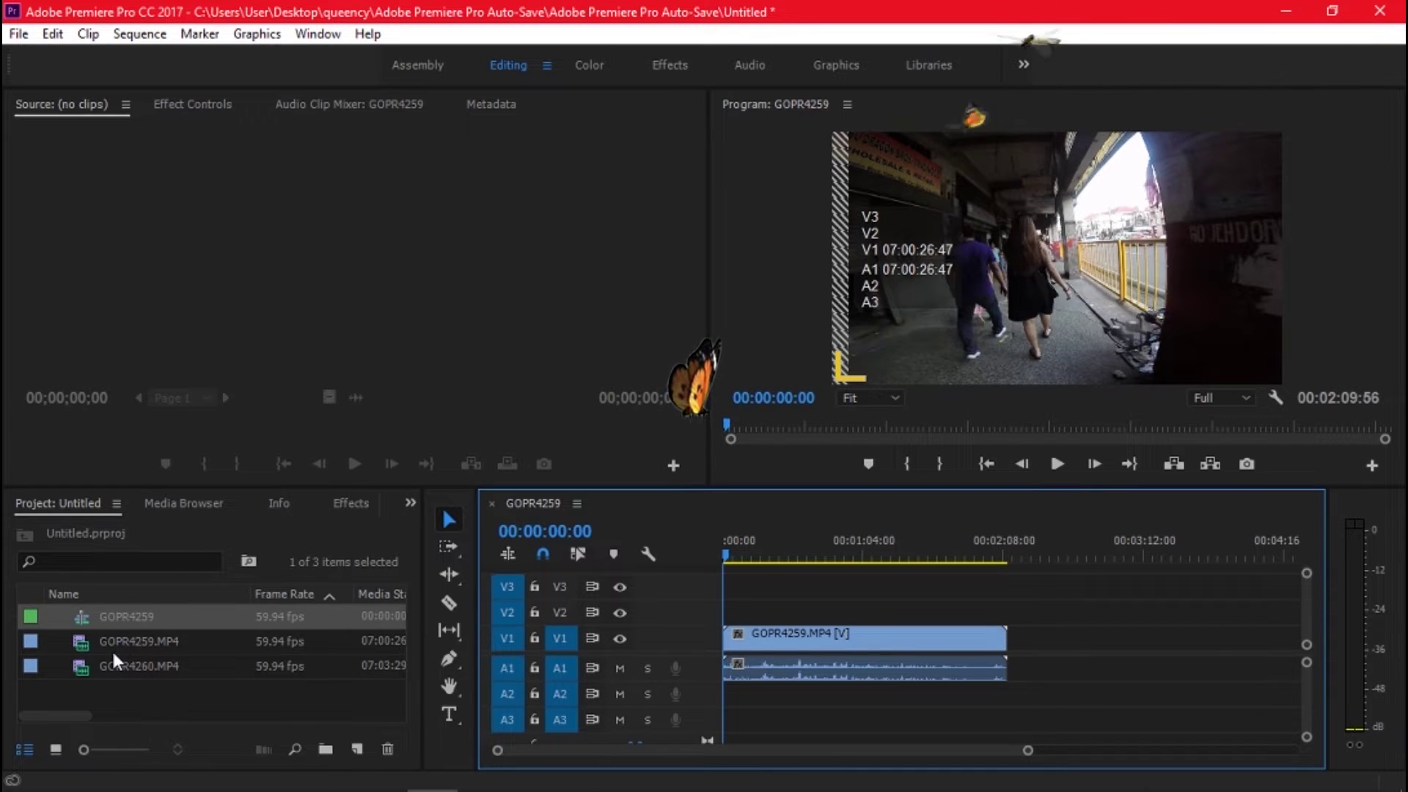
{"action": "left_click_drag", "start_coordinate": [113, 658], "coordinate": [1039, 666]}
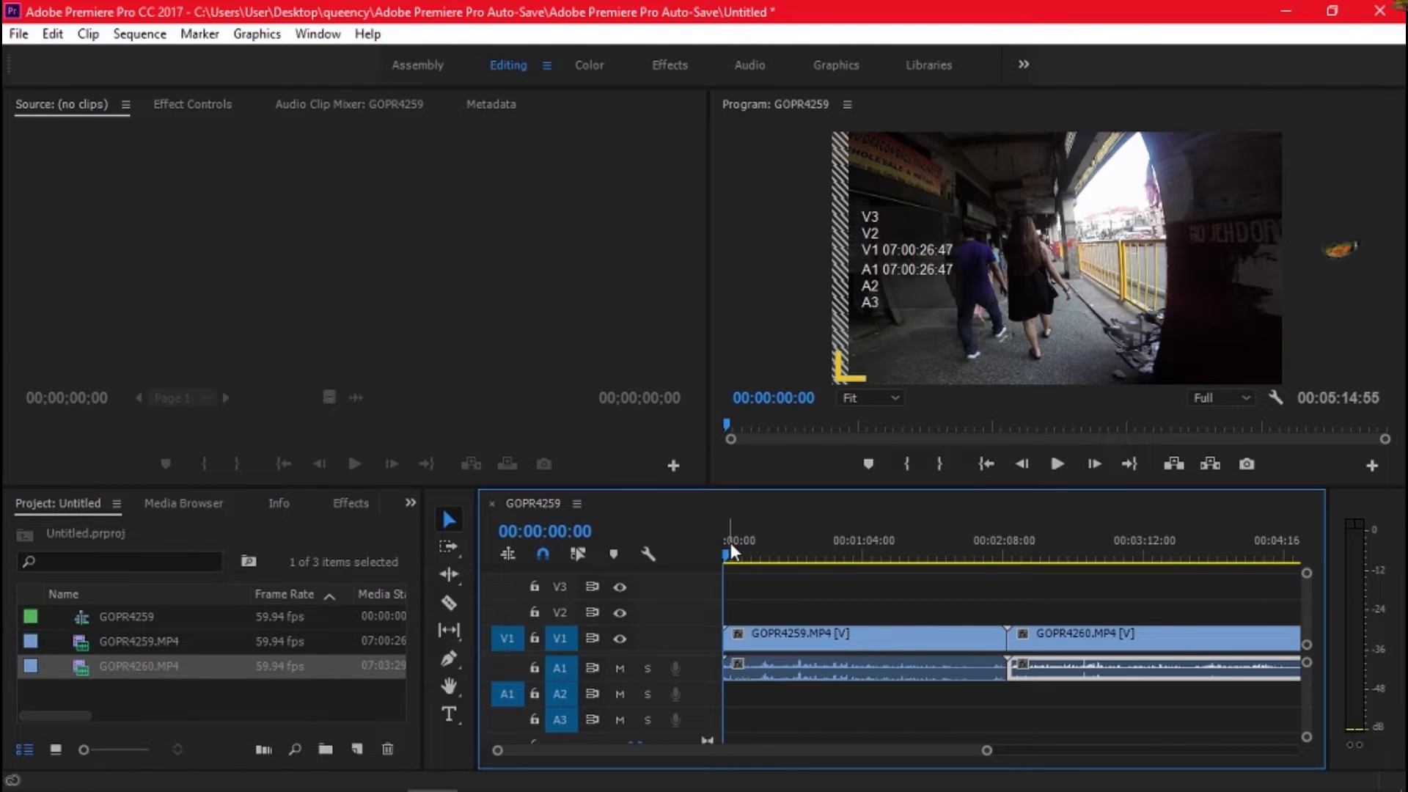
{"action": "left_click_drag", "start_coordinate": [724, 549], "coordinate": [872, 557]}
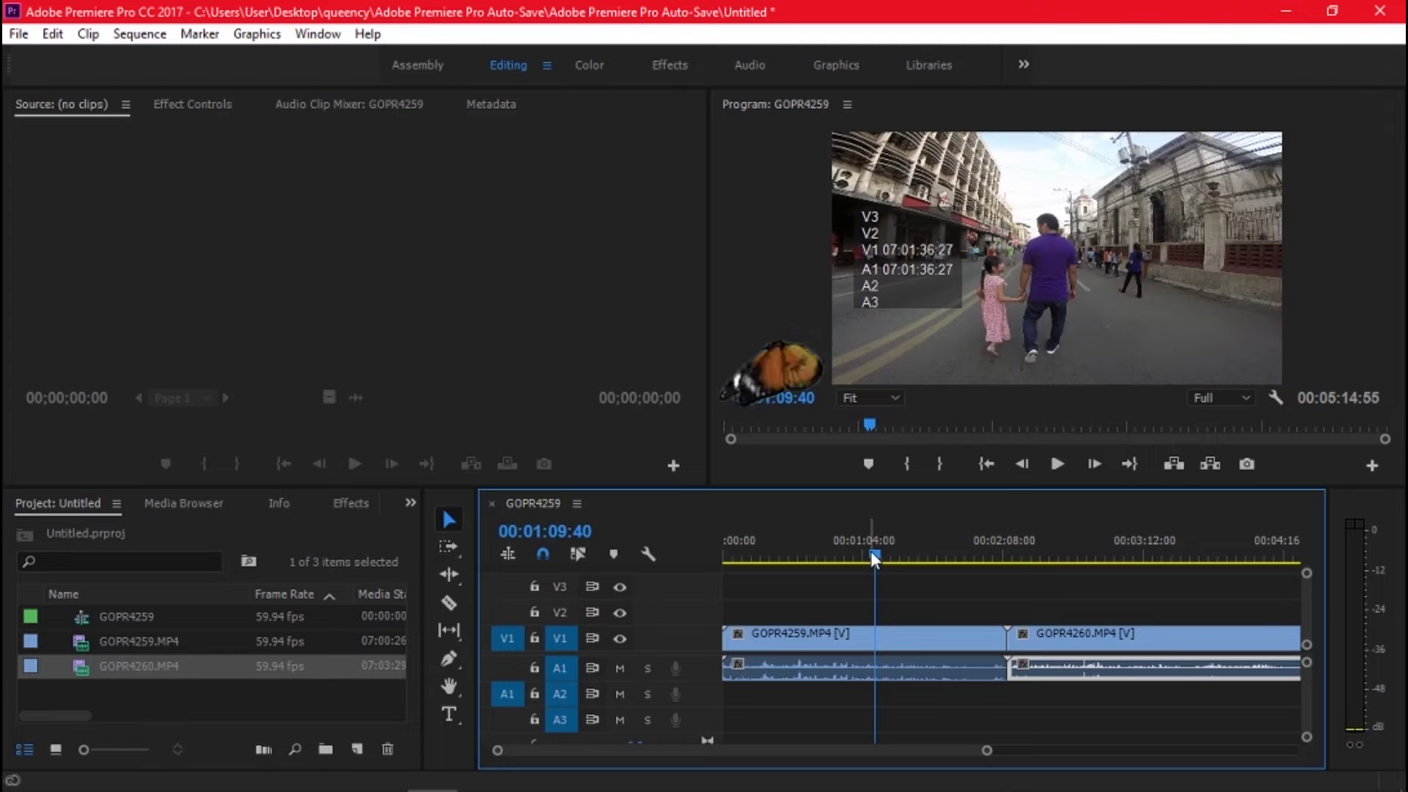
- Play the sequence, pausing at 01:18:47 and finally stopping at 01:28:19
{"action": "key", "text": "space"}
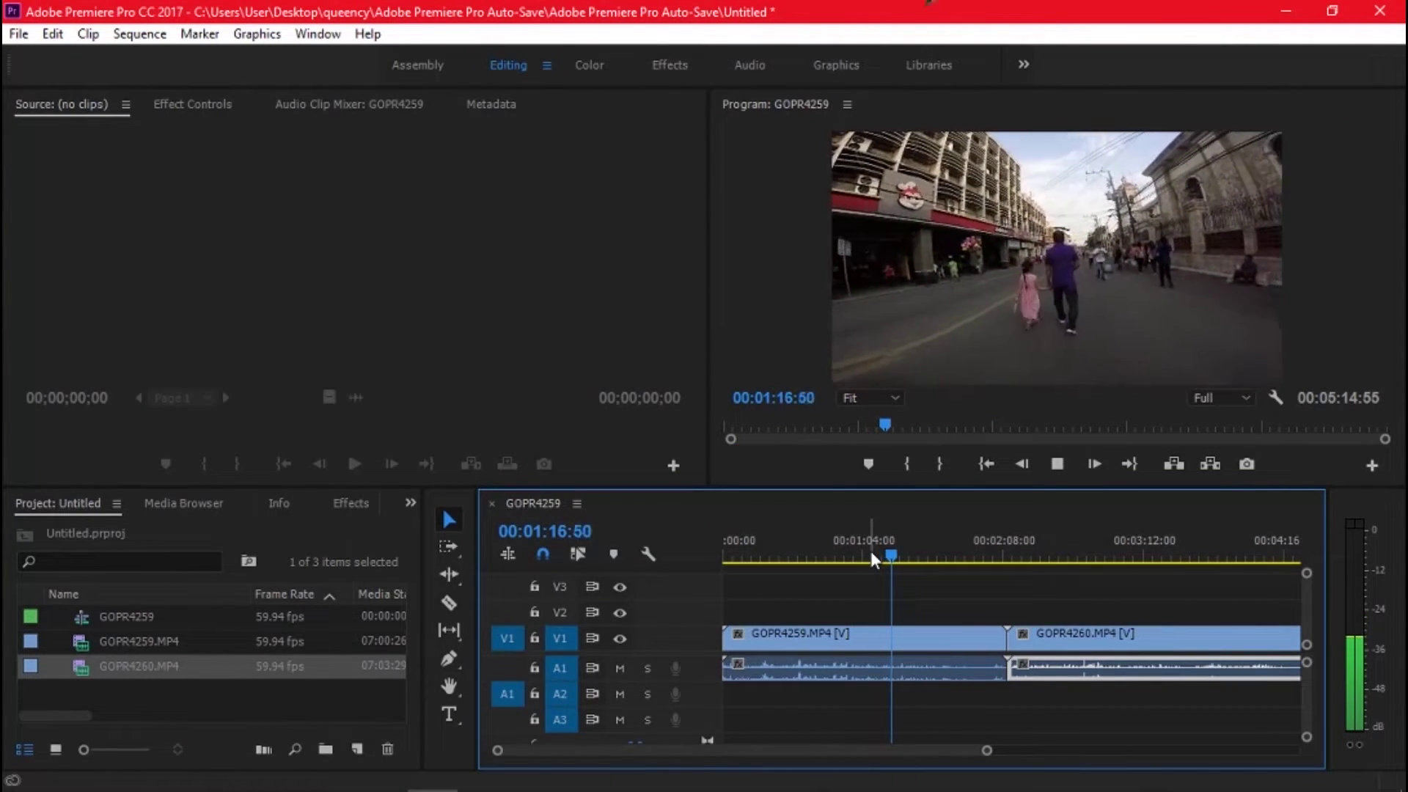
{"action": "left_click", "coordinate": [895, 557]}
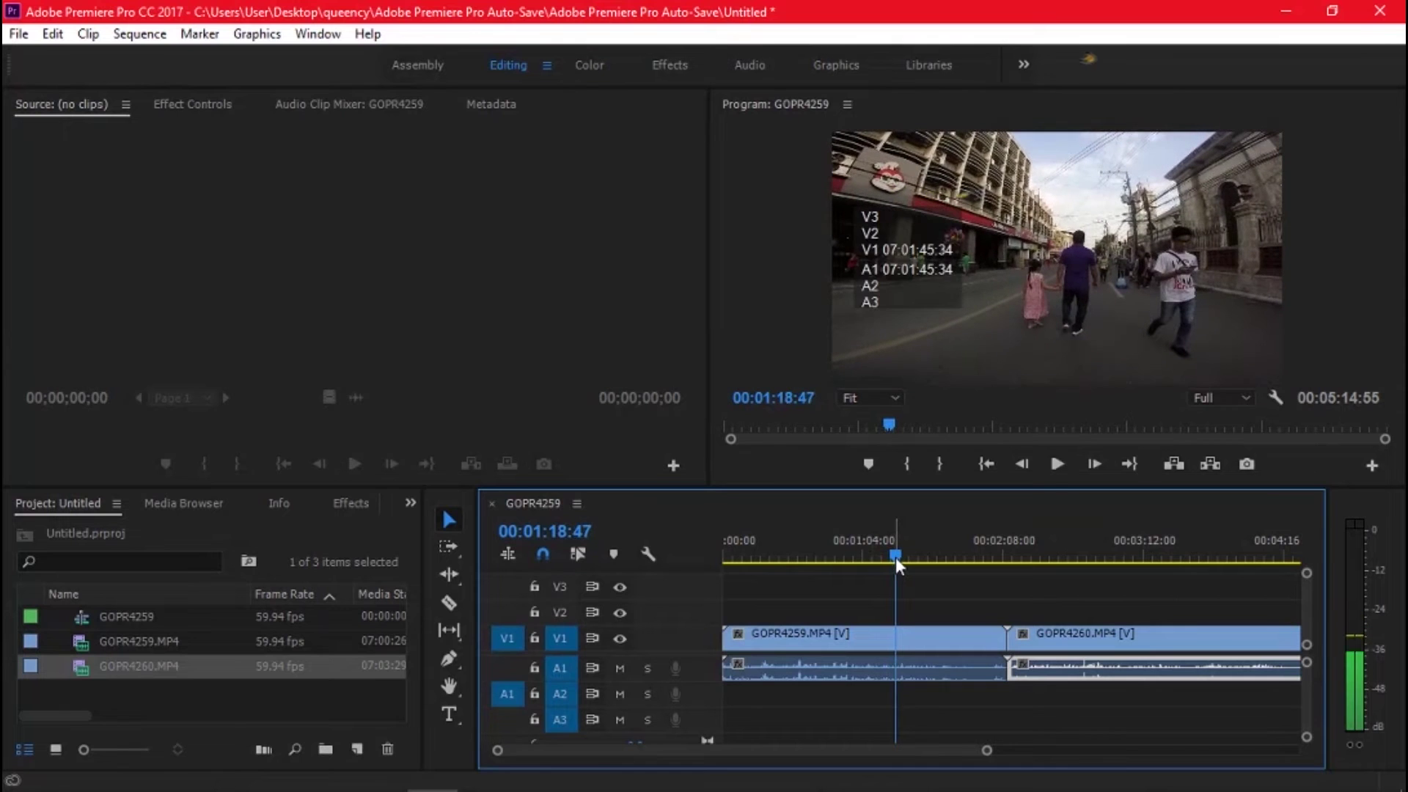
{"action": "key", "text": "space"}
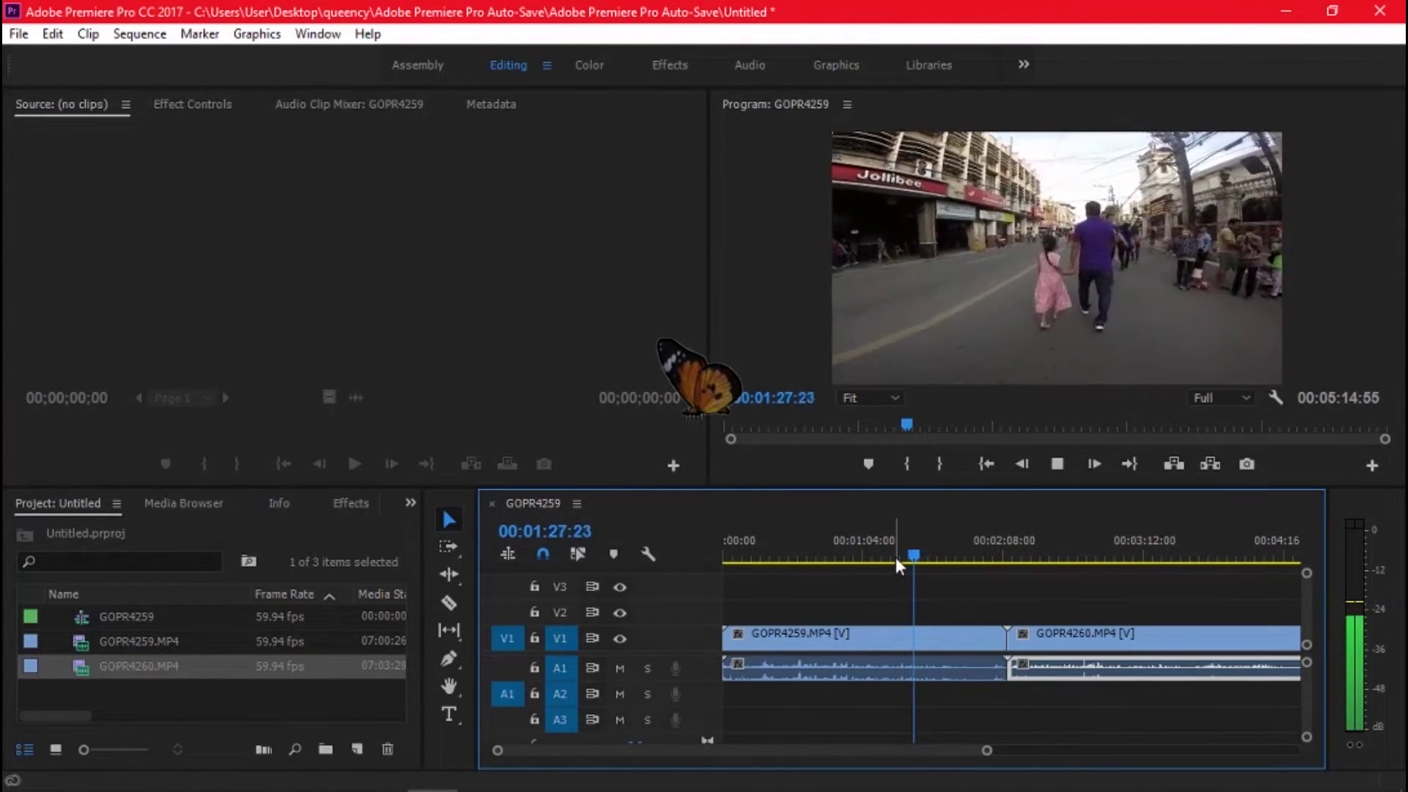
{"action": "key", "text": "space"}
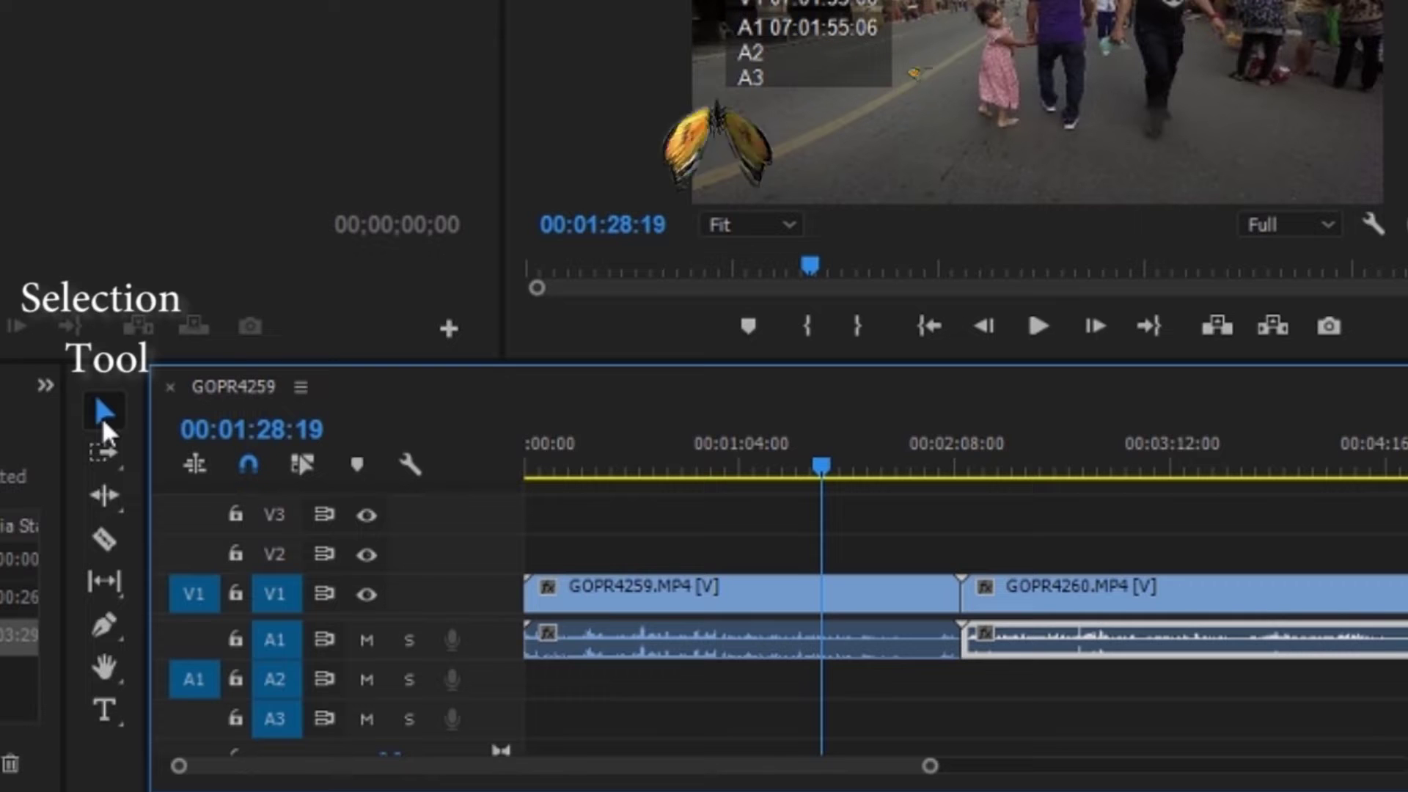
{"action": "left_click", "coordinate": [101, 417]}
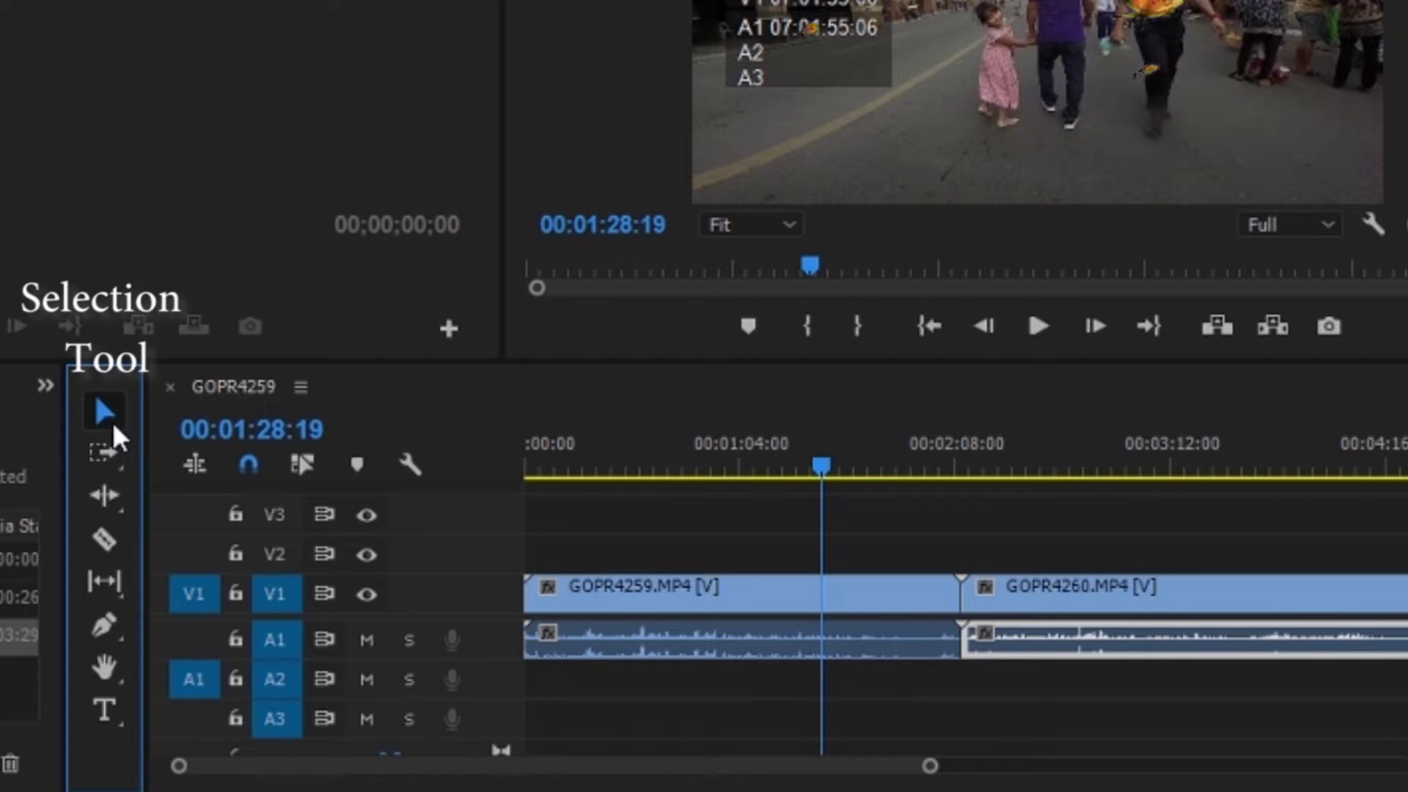
{"action": "left_click_drag", "start_coordinate": [622, 592], "coordinate": [640, 563]}
{"action": "mouse_move", "coordinate": [667, 634]}
{"action": "left_mouse_down"}
{"action": "mouse_move", "coordinate": [689, 670]}
{"action": "mouse_move", "coordinate": [672, 649]}
{"action": "left_mouse_up"}
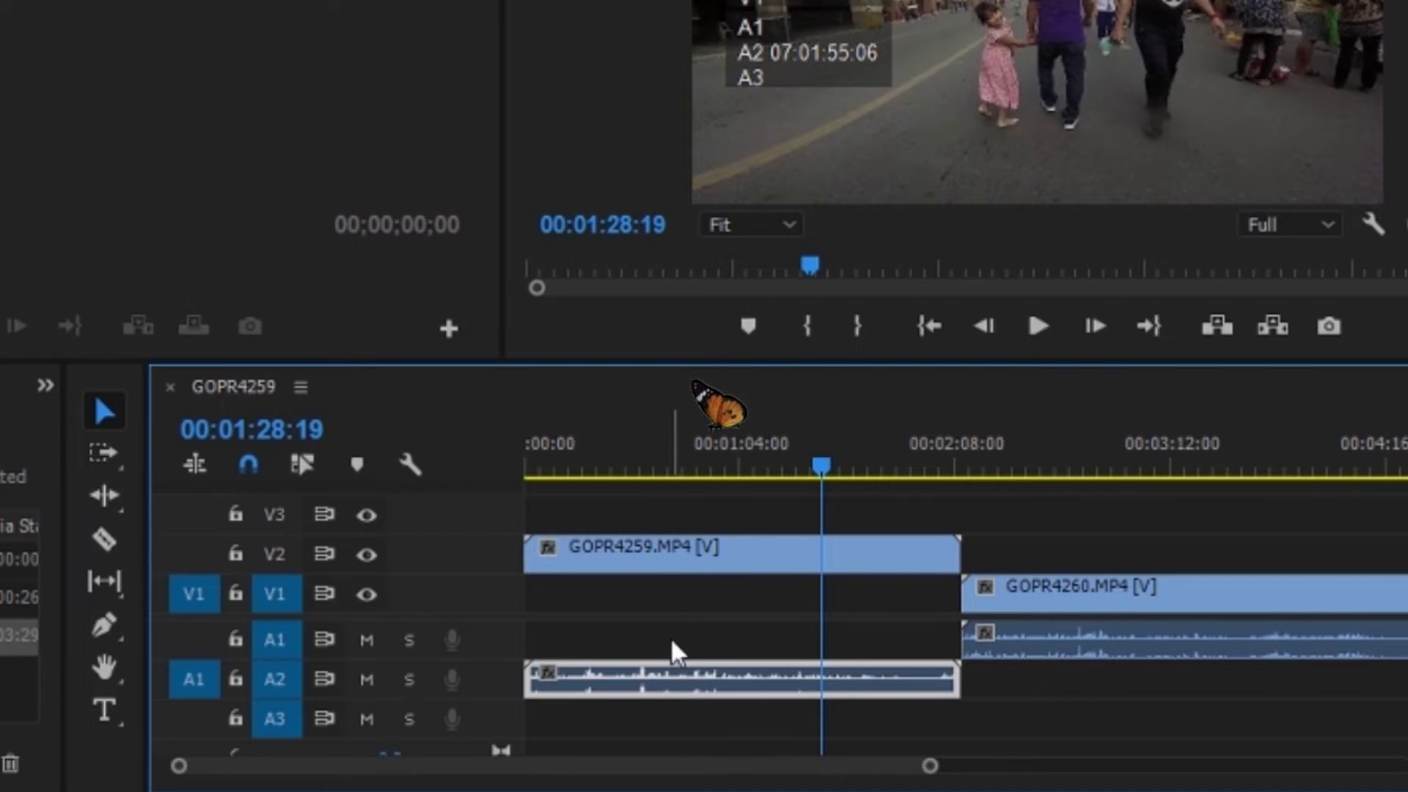
{"action": "left_click_drag", "start_coordinate": [692, 557], "coordinate": [709, 597]}
{"action": "left_click_drag", "start_coordinate": [713, 675], "coordinate": [703, 638]}
{"action": "left_click_drag", "start_coordinate": [660, 773], "coordinate": [738, 775]}
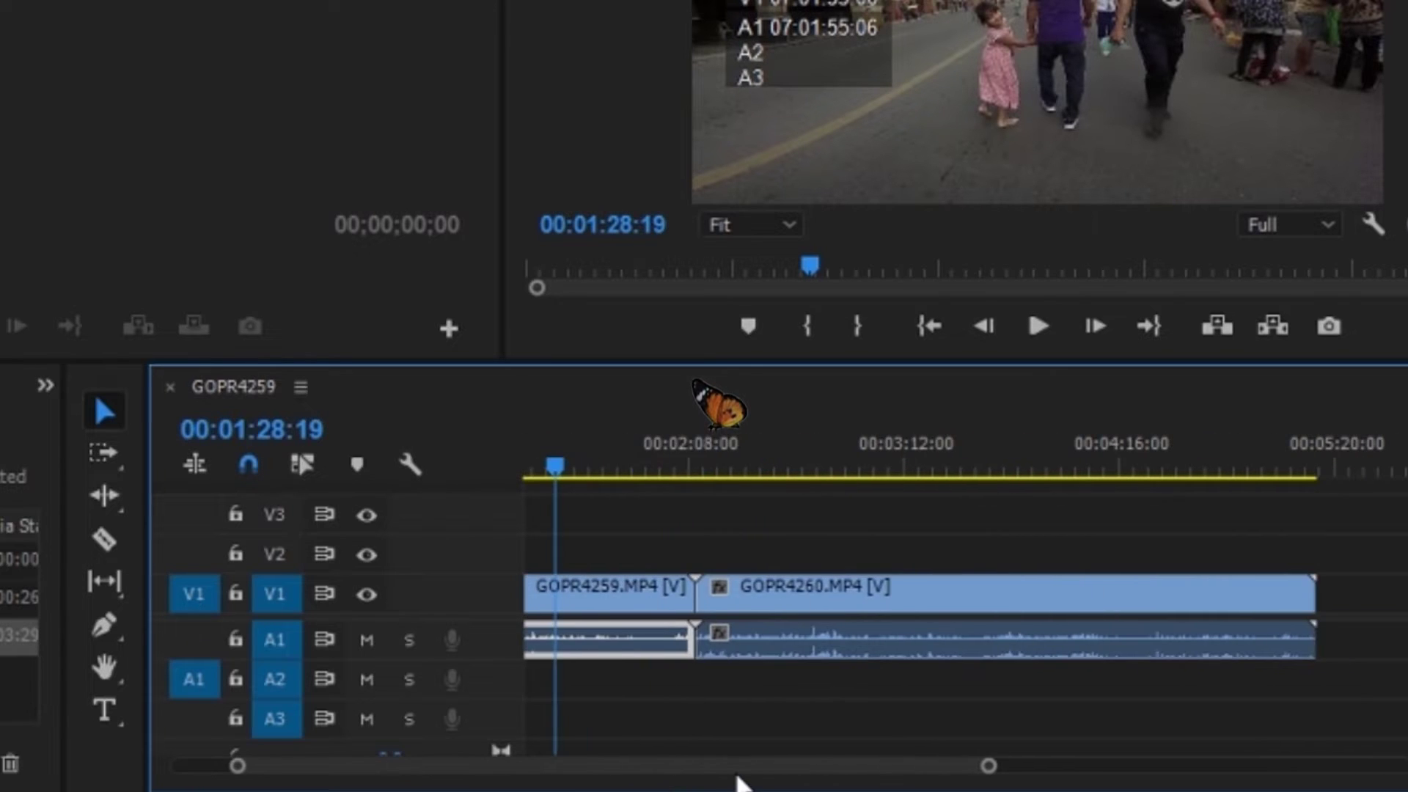
{"action": "left_click_drag", "start_coordinate": [803, 600], "coordinate": [871, 594]}
{"action": "mouse_move", "coordinate": [810, 651]}
{"action": "left_mouse_down"}
{"action": "mouse_move", "coordinate": [881, 647]}
{"action": "mouse_move", "coordinate": [811, 642]}
{"action": "left_mouse_up"}
{"action": "left_click_drag", "start_coordinate": [881, 586], "coordinate": [843, 561]}
{"action": "mouse_move", "coordinate": [833, 646]}
{"action": "left_mouse_down"}
{"action": "mouse_move", "coordinate": [842, 697]}
{"action": "mouse_move", "coordinate": [844, 649]}
{"action": "left_mouse_up"}
{"action": "left_click_drag", "start_coordinate": [849, 543], "coordinate": [833, 593]}
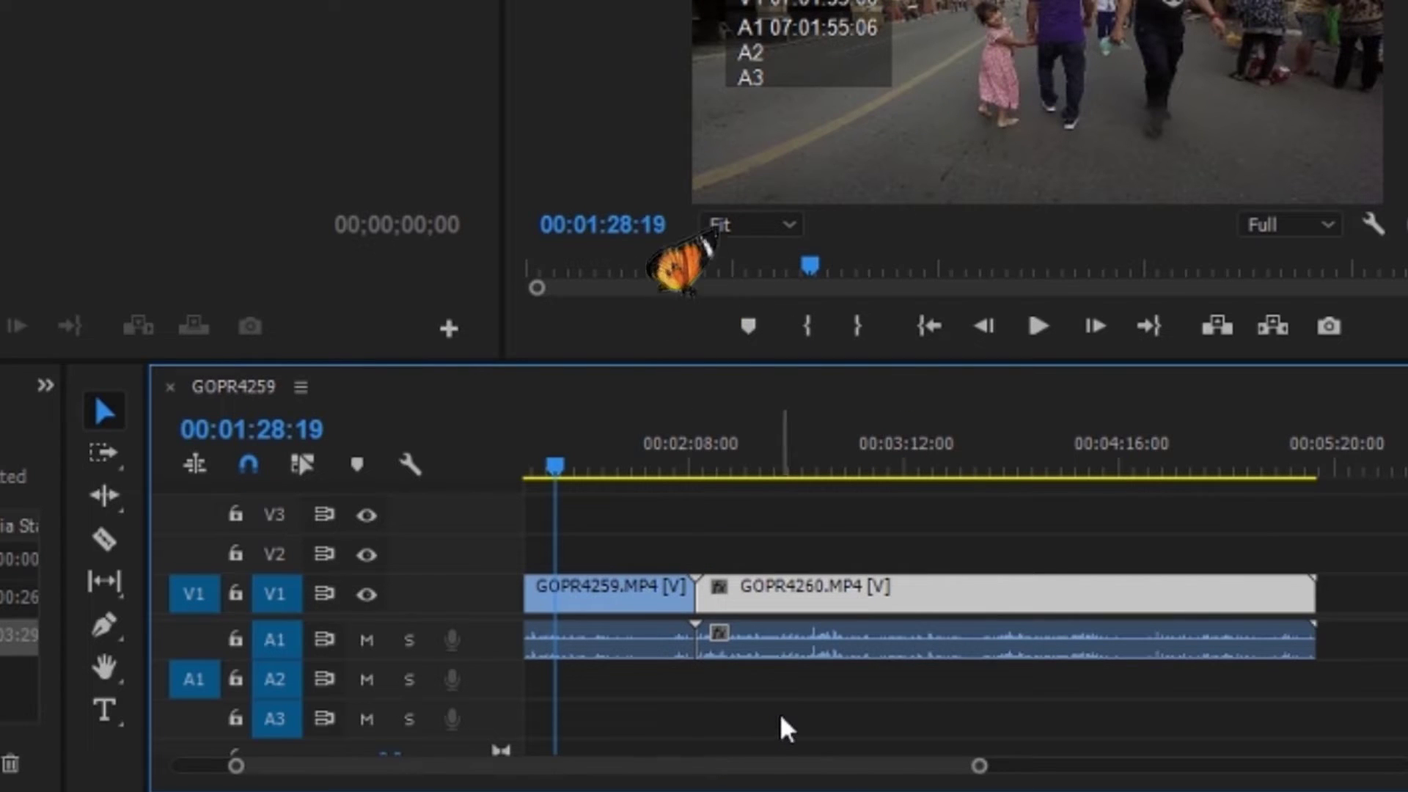
{"action": "mouse_move", "coordinate": [689, 770]}
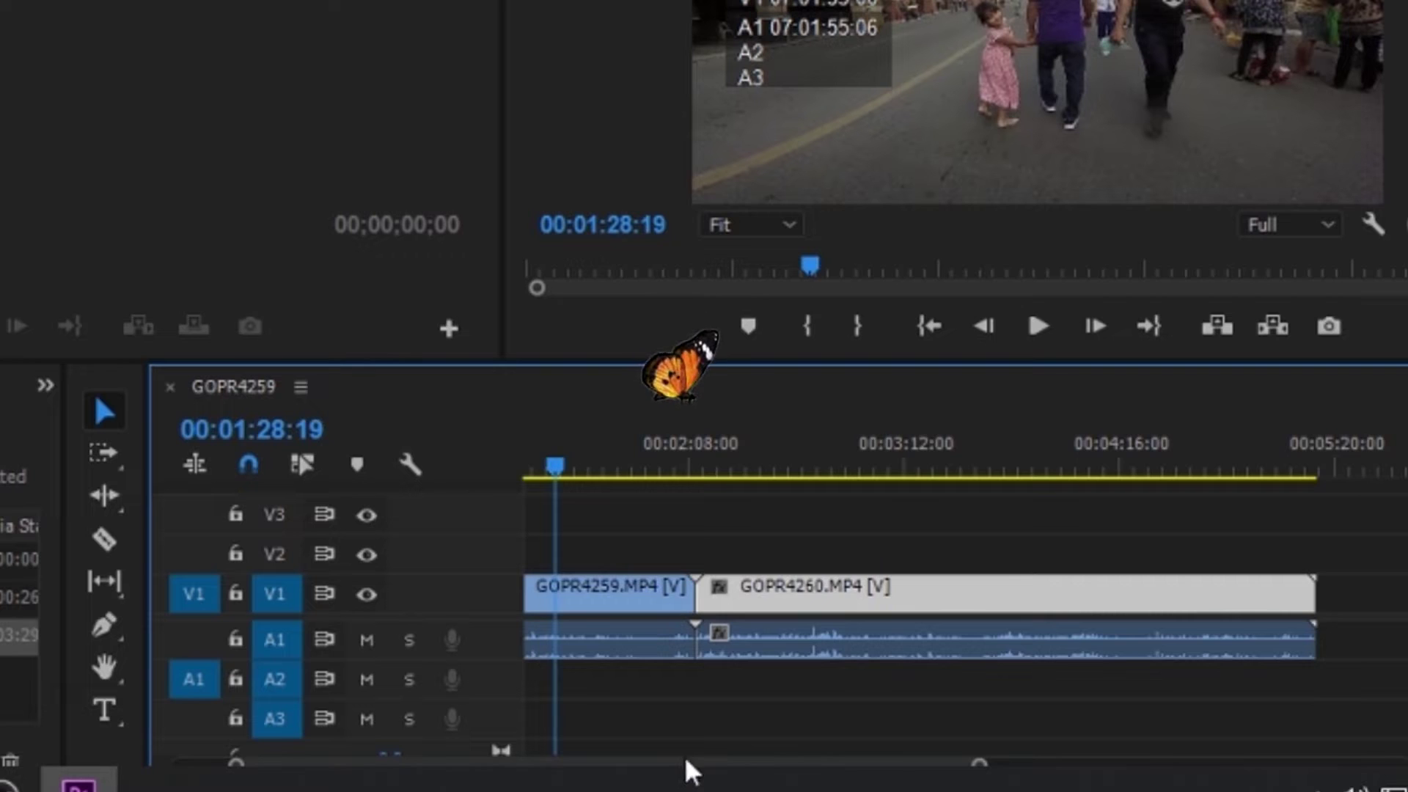
{"action": "scroll", "coordinate": [559, 763], "scroll_direction": "up", "scroll_amount": 3}
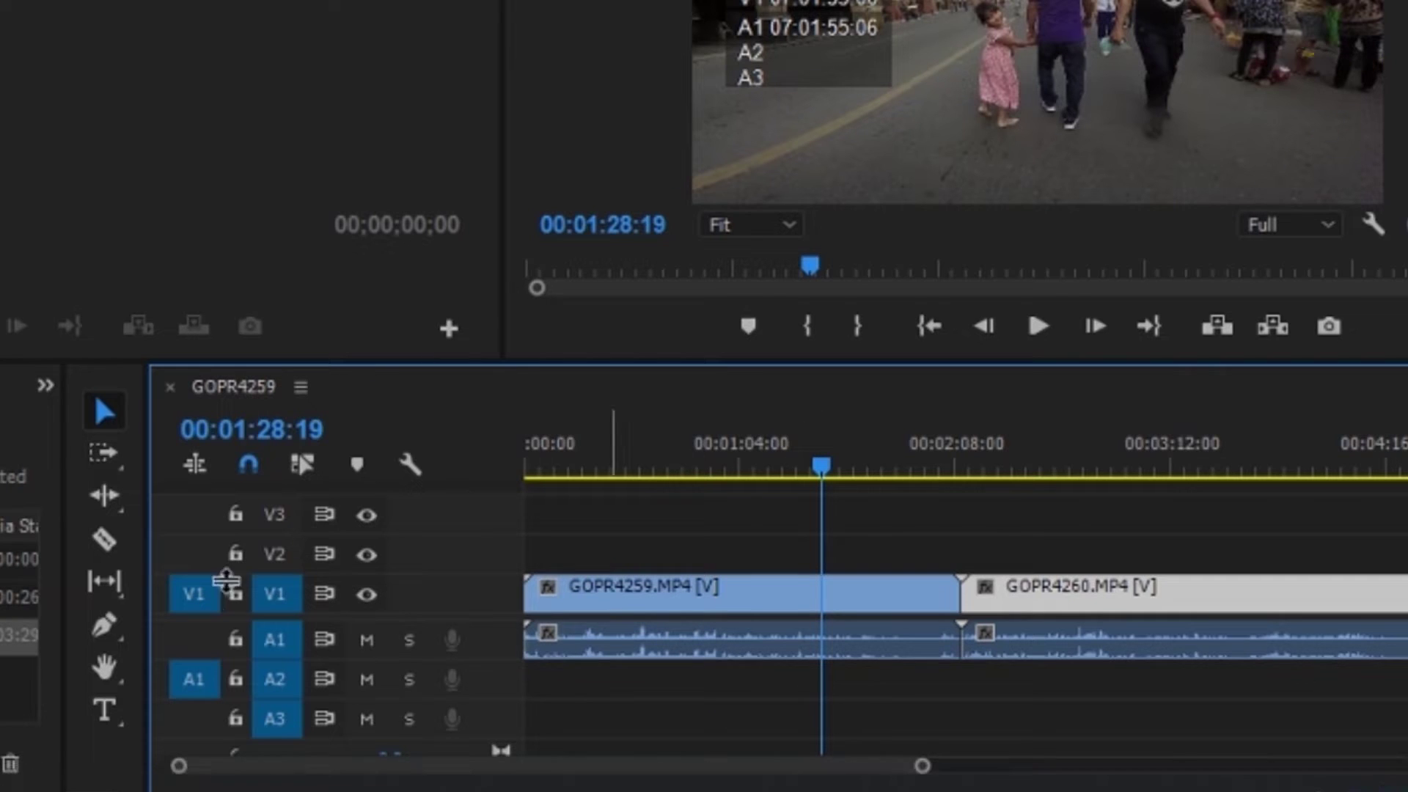
- With the Razor tool, cut GOPR4259 twice and GOPR4260 once just before 04:16
{"action": "left_click", "coordinate": [112, 555]}
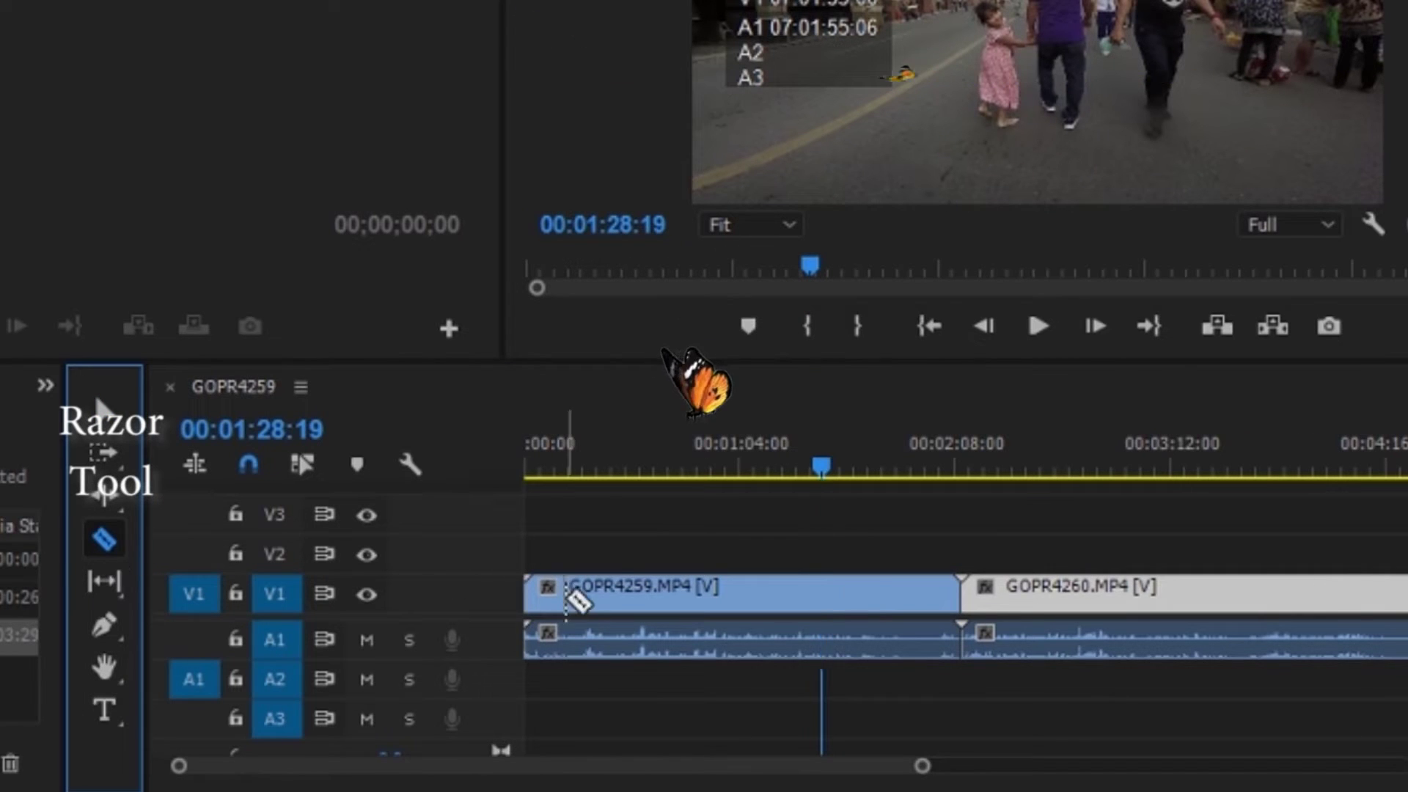
{"action": "left_click", "coordinate": [689, 592]}
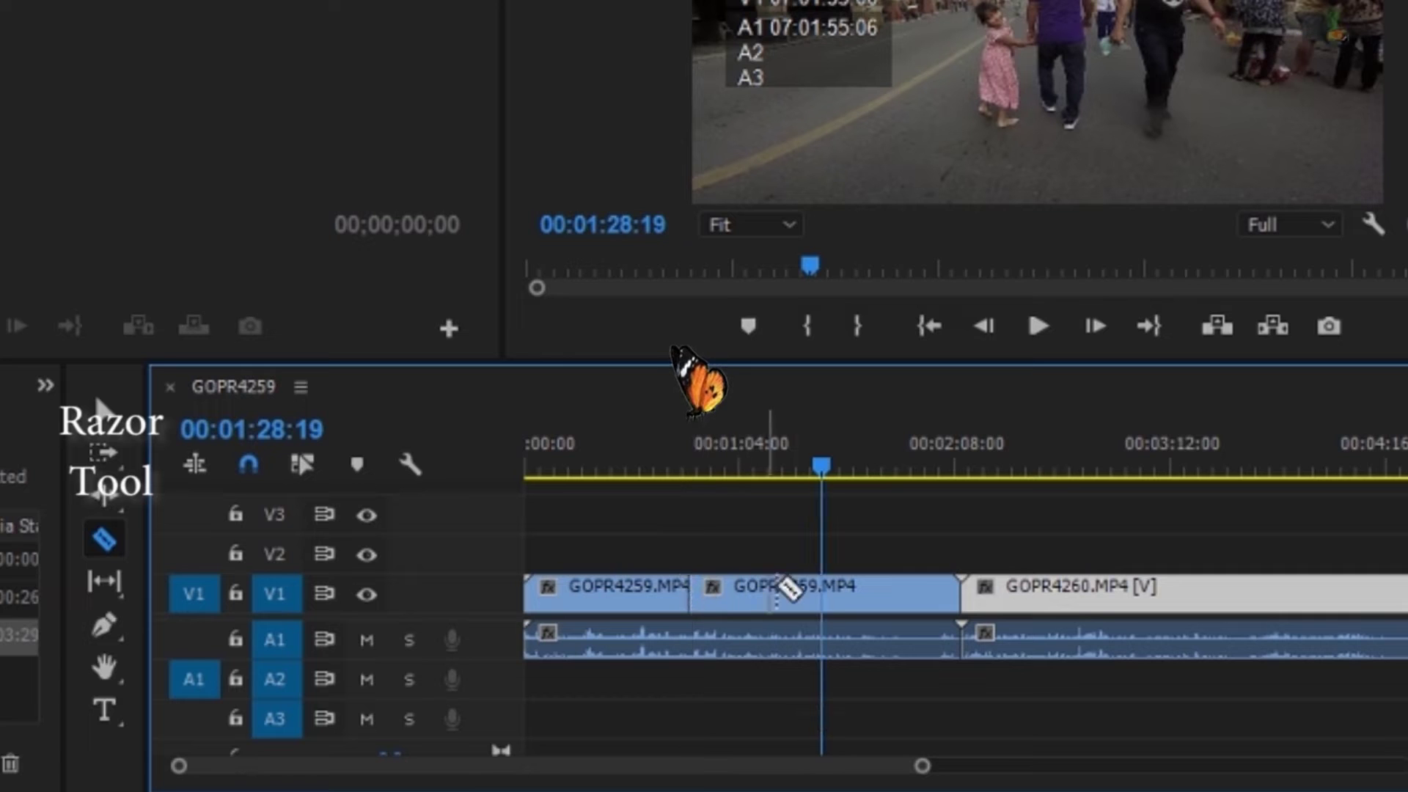
{"action": "left_click", "coordinate": [820, 598]}
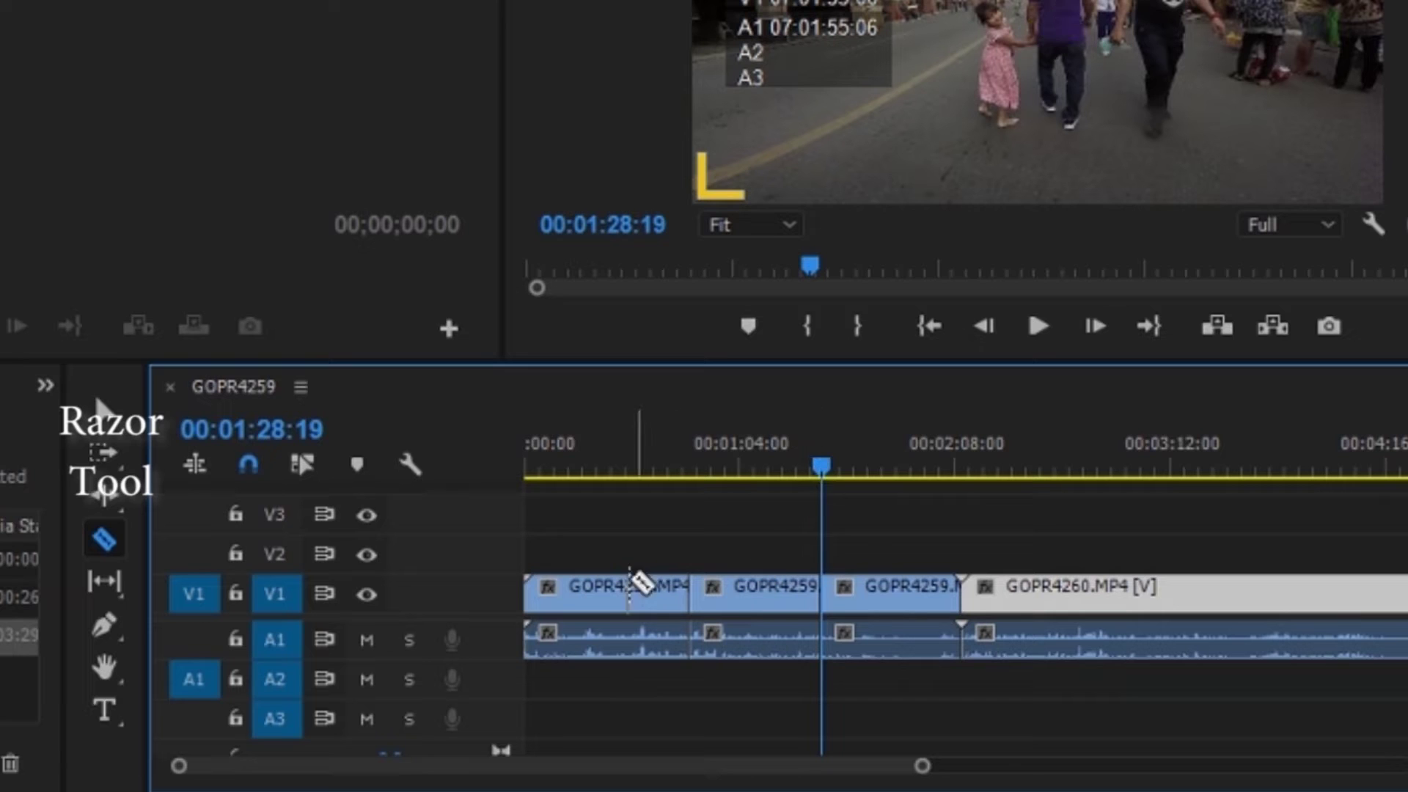
{"action": "left_click_drag", "start_coordinate": [810, 777], "coordinate": [889, 766]}
{"action": "left_click", "coordinate": [937, 592]}
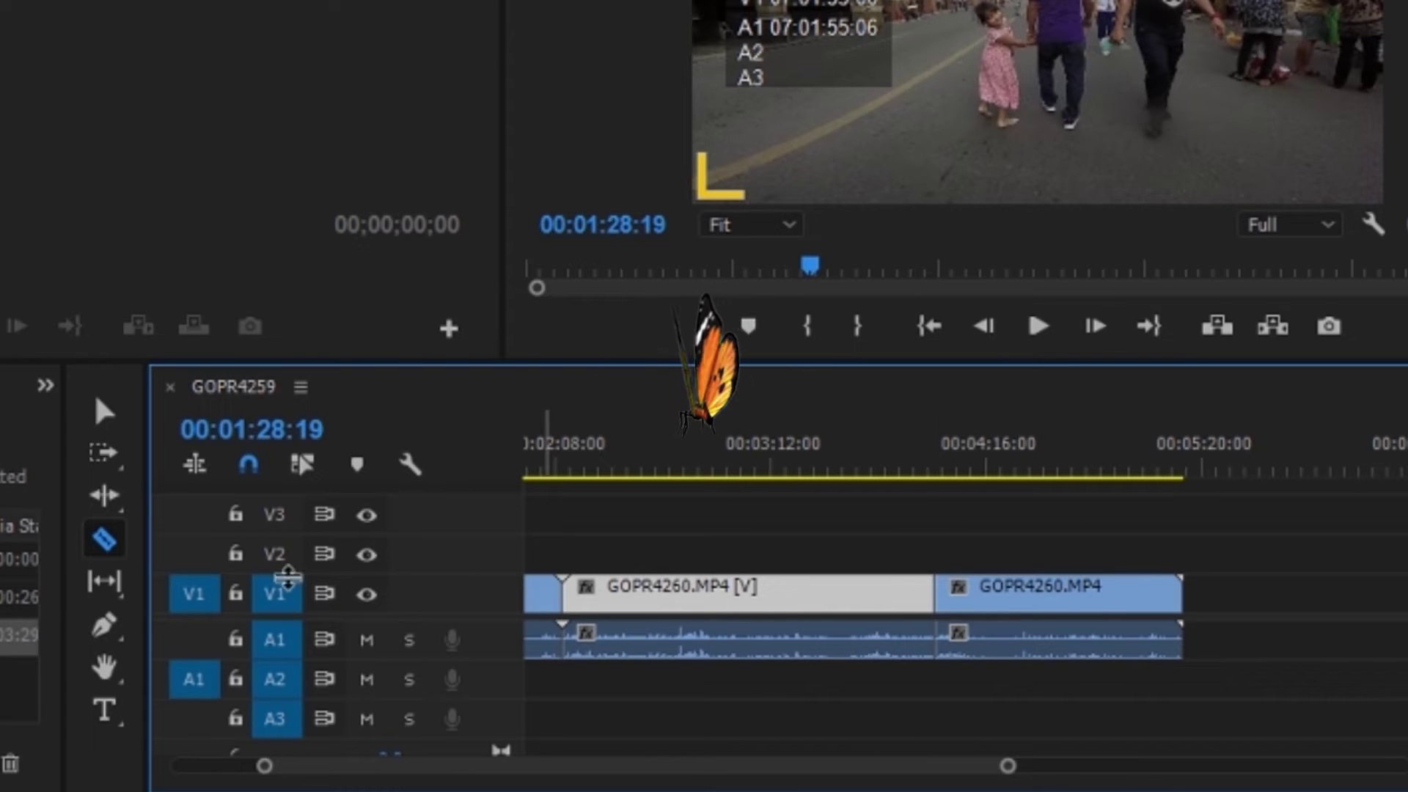
- Move the last GOPR4260 piece onto V2 with its audio aligned on A2
{"action": "left_click", "coordinate": [104, 410]}
{"action": "left_click_drag", "start_coordinate": [1018, 604], "coordinate": [1072, 670]}
{"action": "left_click_drag", "start_coordinate": [1047, 572], "coordinate": [1102, 550]}
{"action": "left_click", "coordinate": [973, 448]}
- Play to 04:32:48, trim about 14 seconds off the V2/A2 piece's start, shorten its end, replay from 04:26
{"action": "key", "text": "space"}
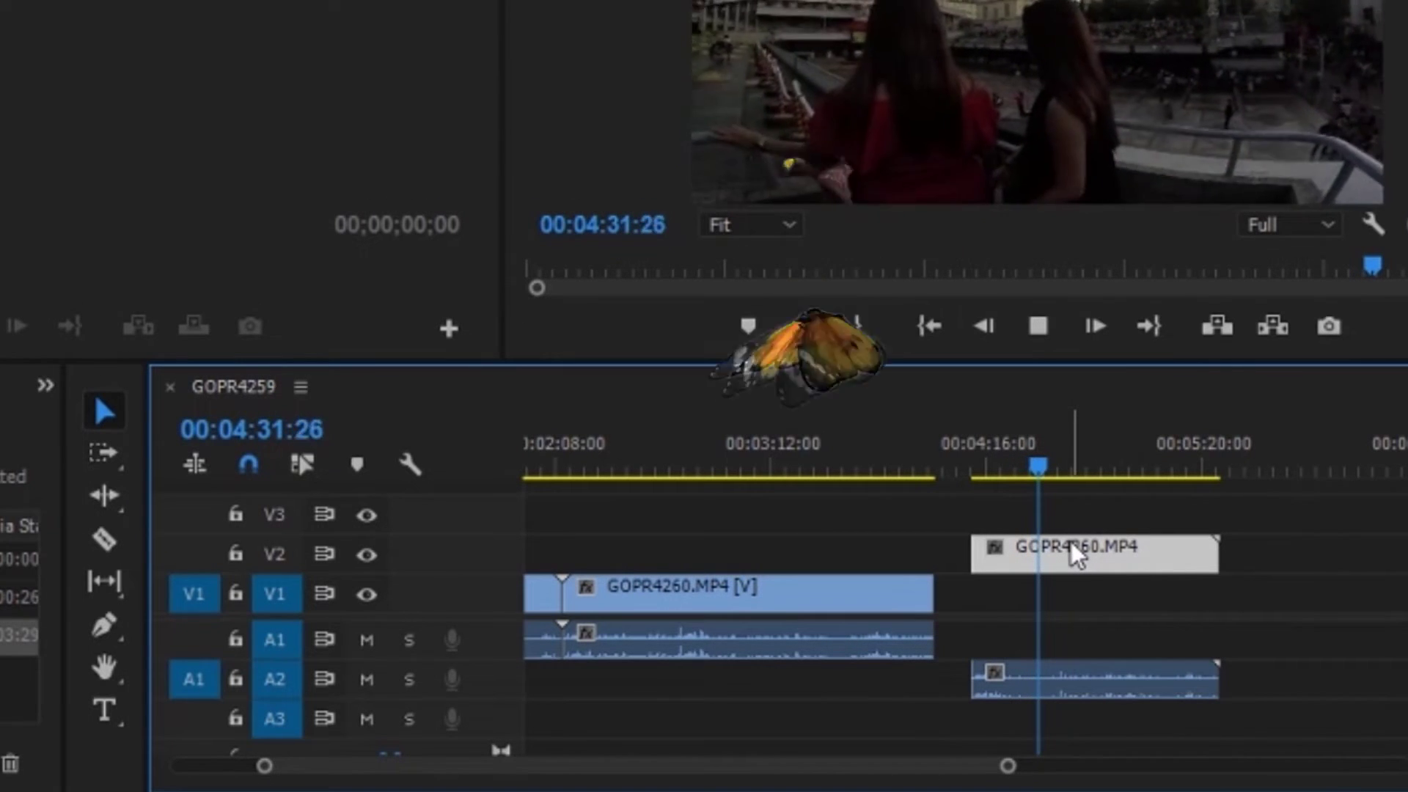
{"action": "key", "text": "space"}
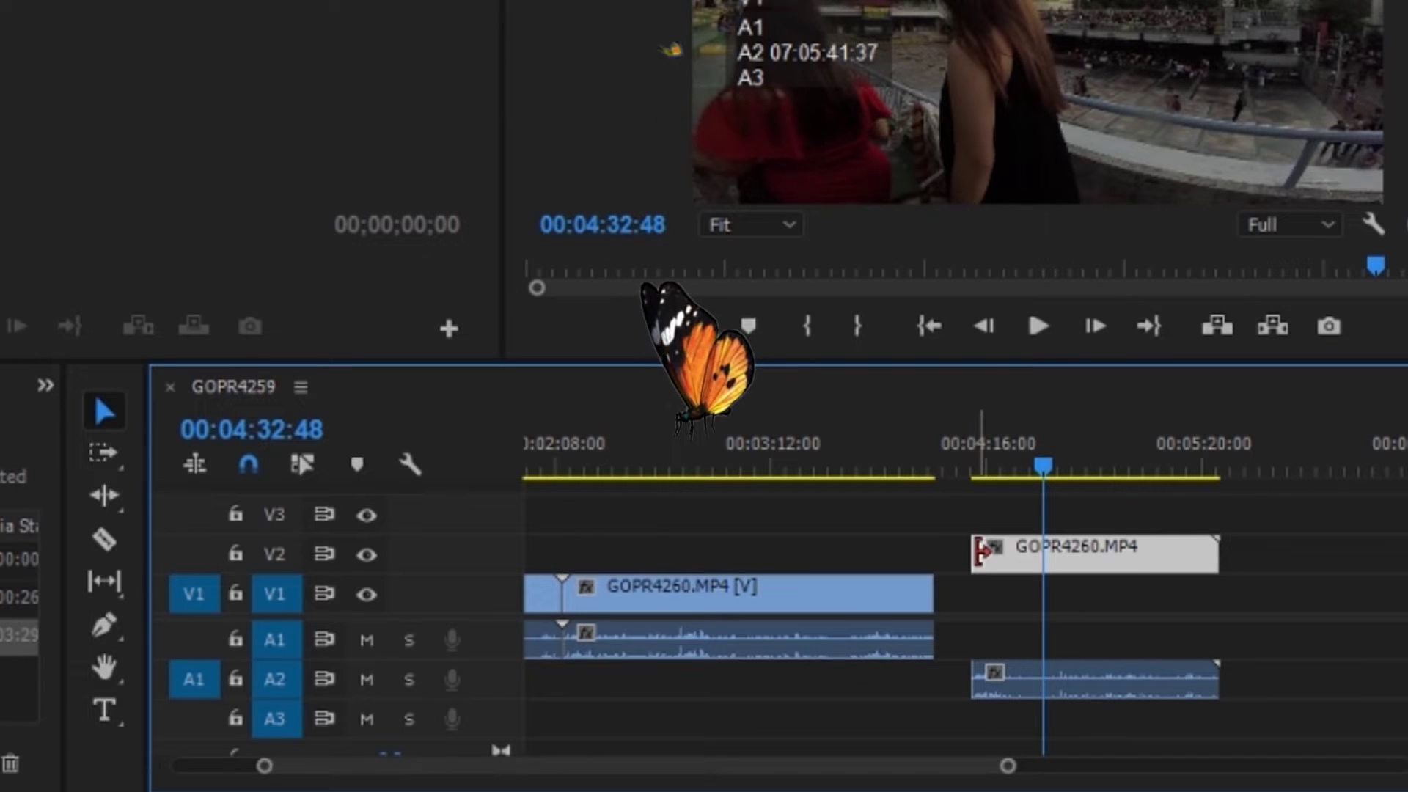
{"action": "left_click_drag", "start_coordinate": [972, 548], "coordinate": [1019, 552]}
{"action": "left_click_drag", "start_coordinate": [977, 673], "coordinate": [1036, 684]}
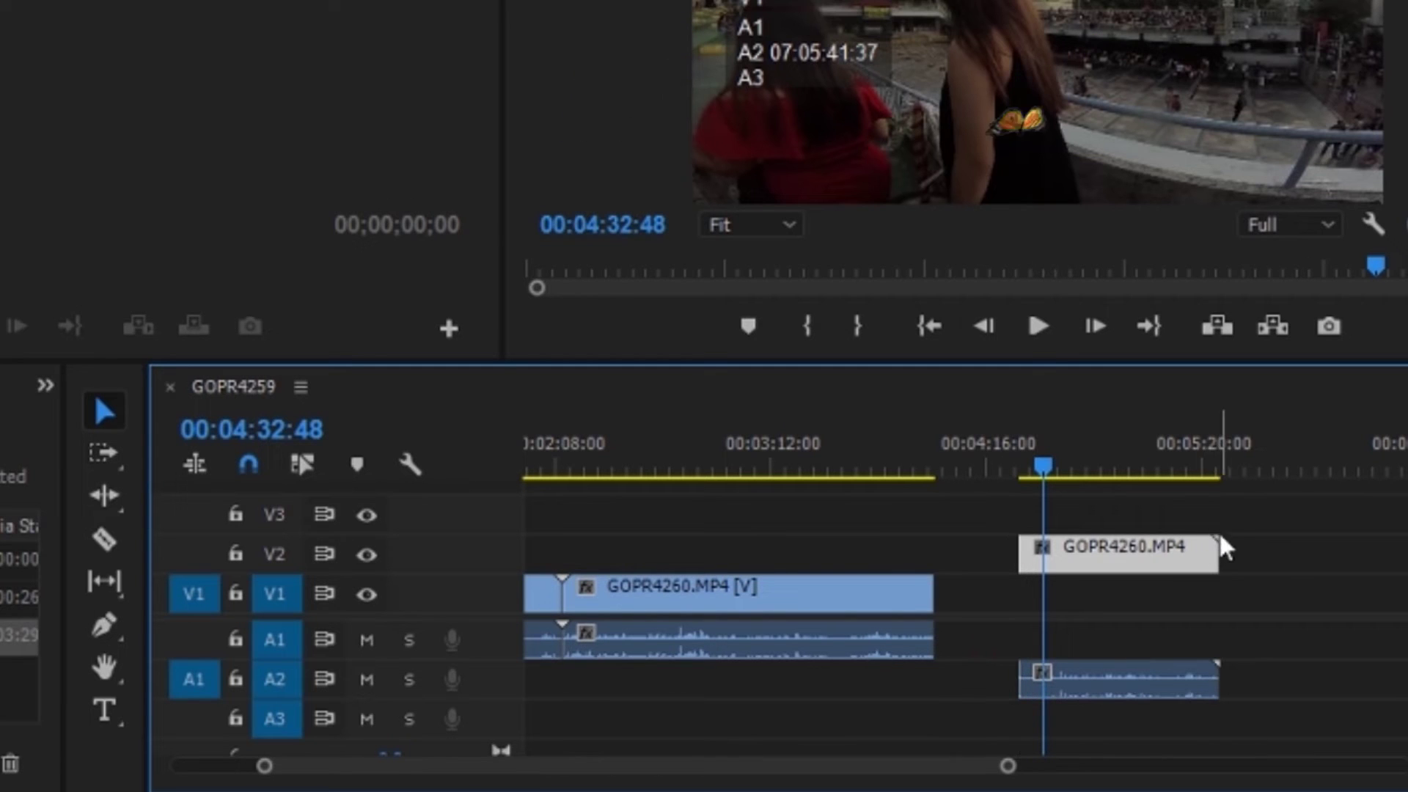
{"action": "left_click_drag", "start_coordinate": [1202, 547], "coordinate": [1113, 563]}
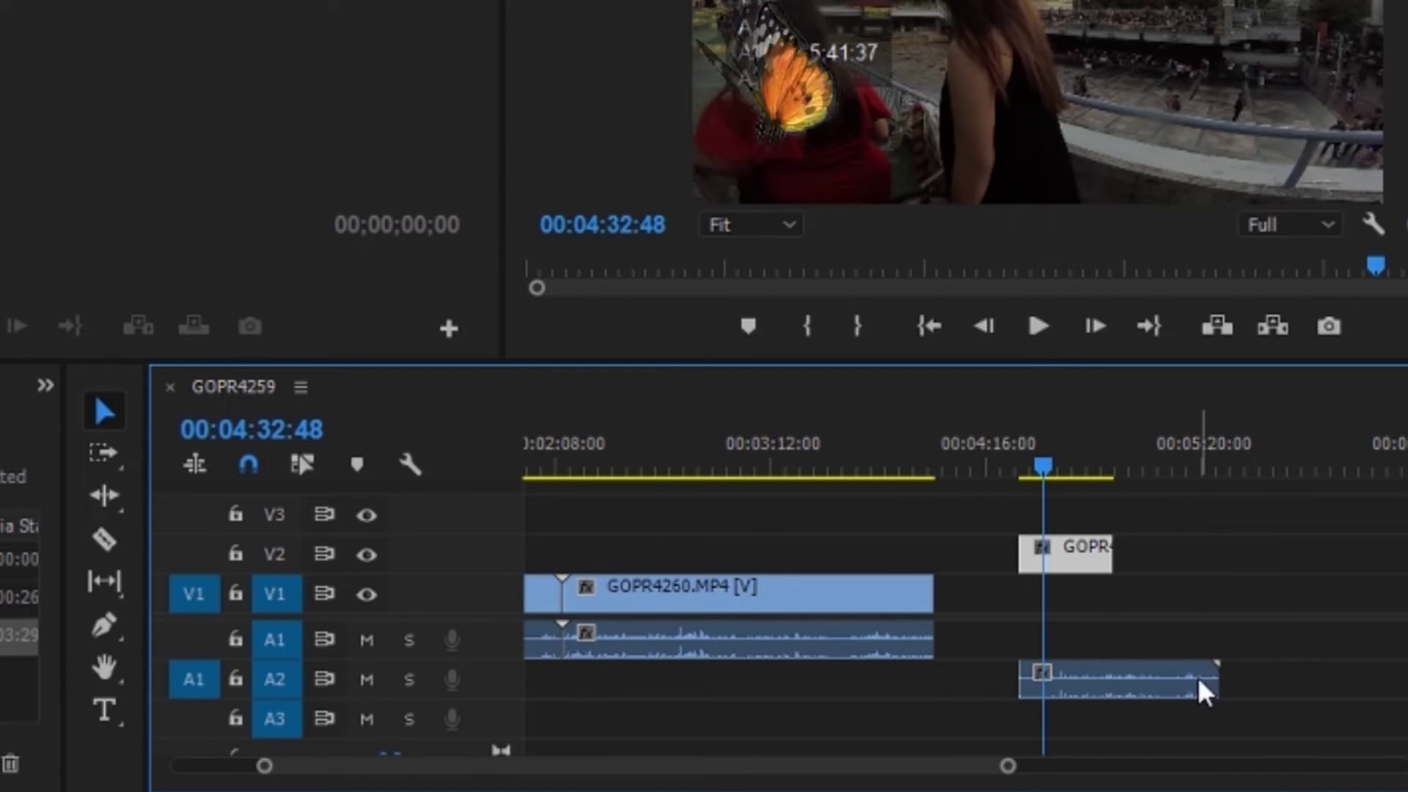
{"action": "left_click_drag", "start_coordinate": [1209, 682], "coordinate": [1112, 681]}
{"action": "left_click", "coordinate": [1039, 462]}
{"action": "left_click_drag", "start_coordinate": [1041, 466], "coordinate": [1023, 463]}
{"action": "key", "text": "space"}
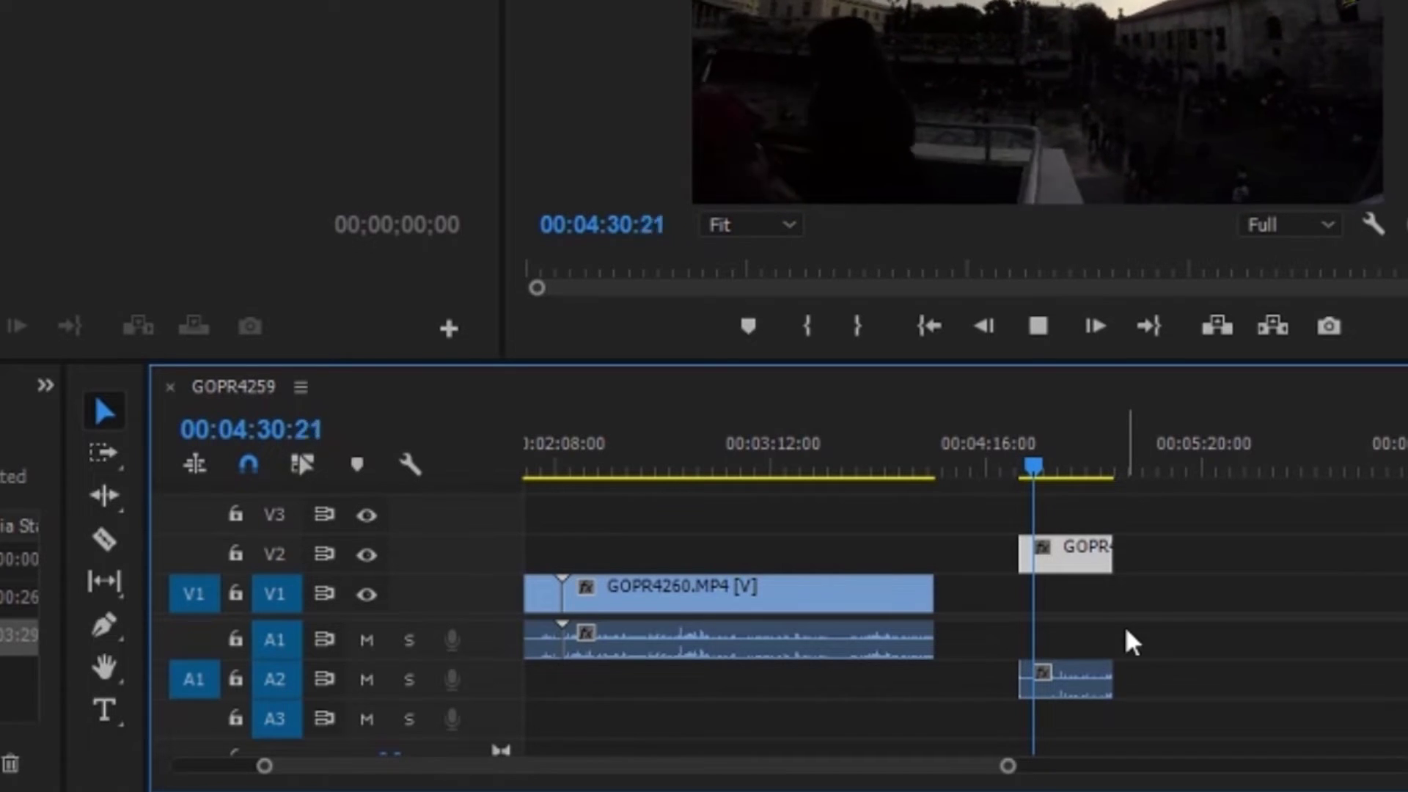
- Undo those trims, trim the V2 and A2 starts 17:53 later, and play the piece
{"action": "key", "text": "ctrl+z"}
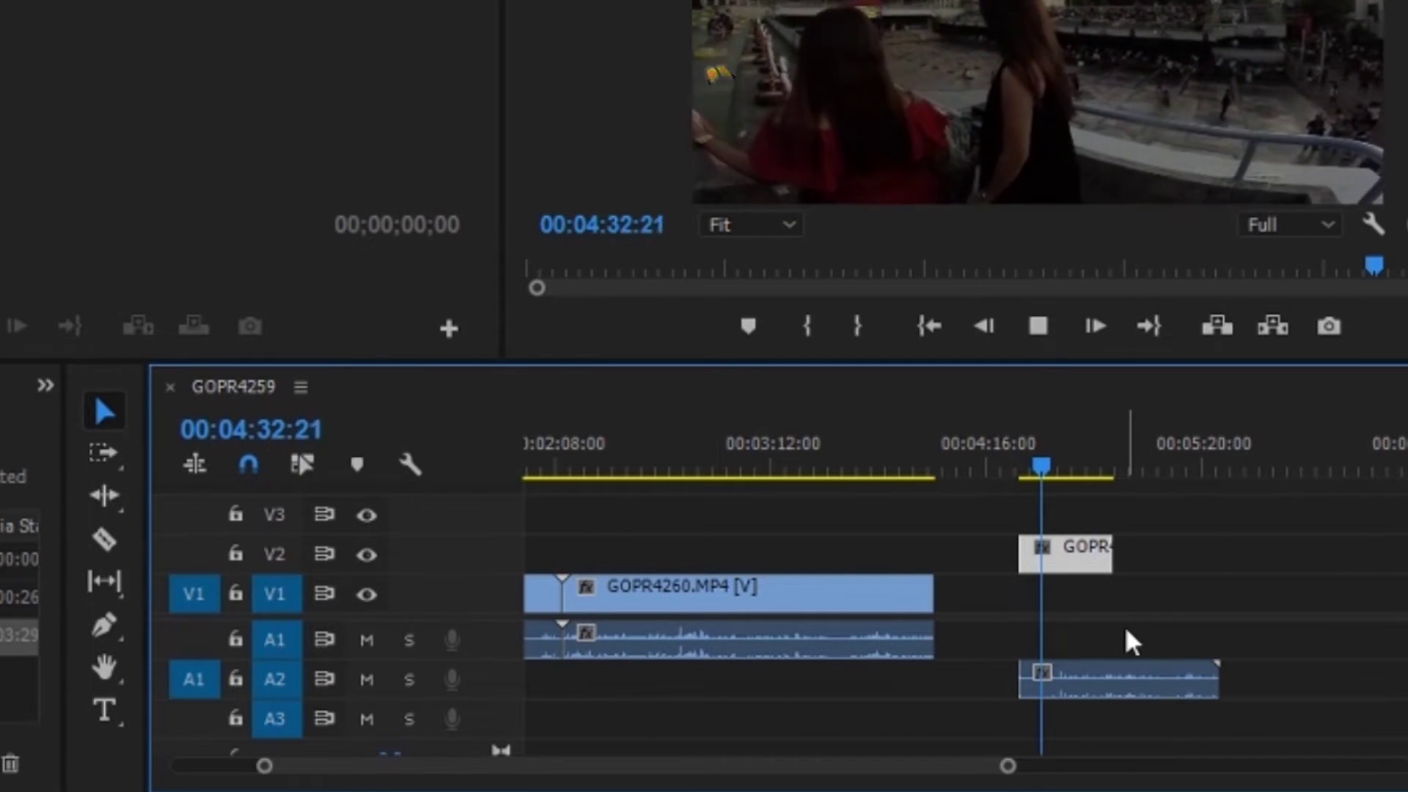
{"action": "key", "text": "ctrl+z"}
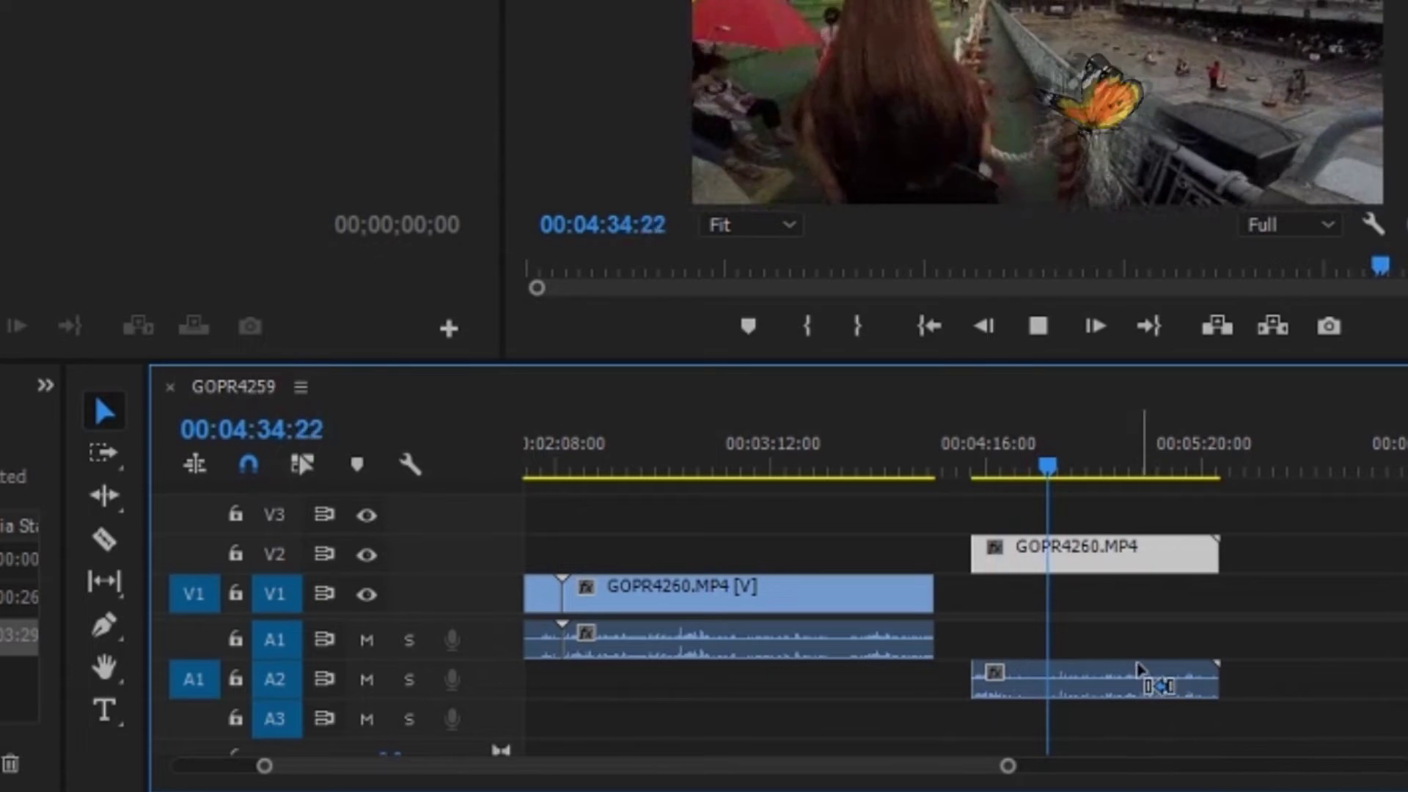
{"action": "left_click_drag", "start_coordinate": [957, 442], "coordinate": [974, 447]}
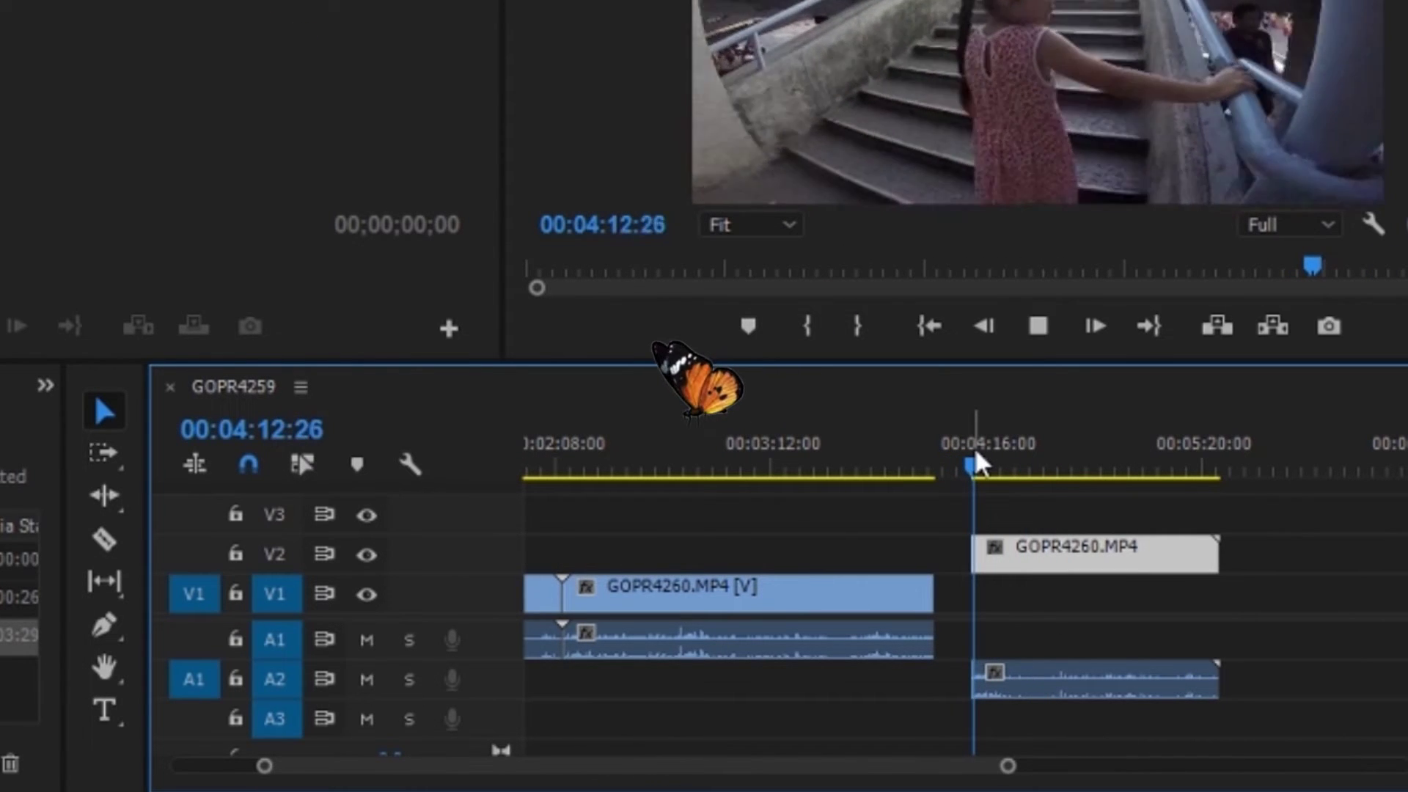
{"action": "left_click_drag", "start_coordinate": [974, 556], "coordinate": [1038, 571]}
{"action": "left_click_drag", "start_coordinate": [973, 679], "coordinate": [1040, 672]}
{"action": "left_click", "coordinate": [1032, 444]}
{"action": "key", "text": "space"}
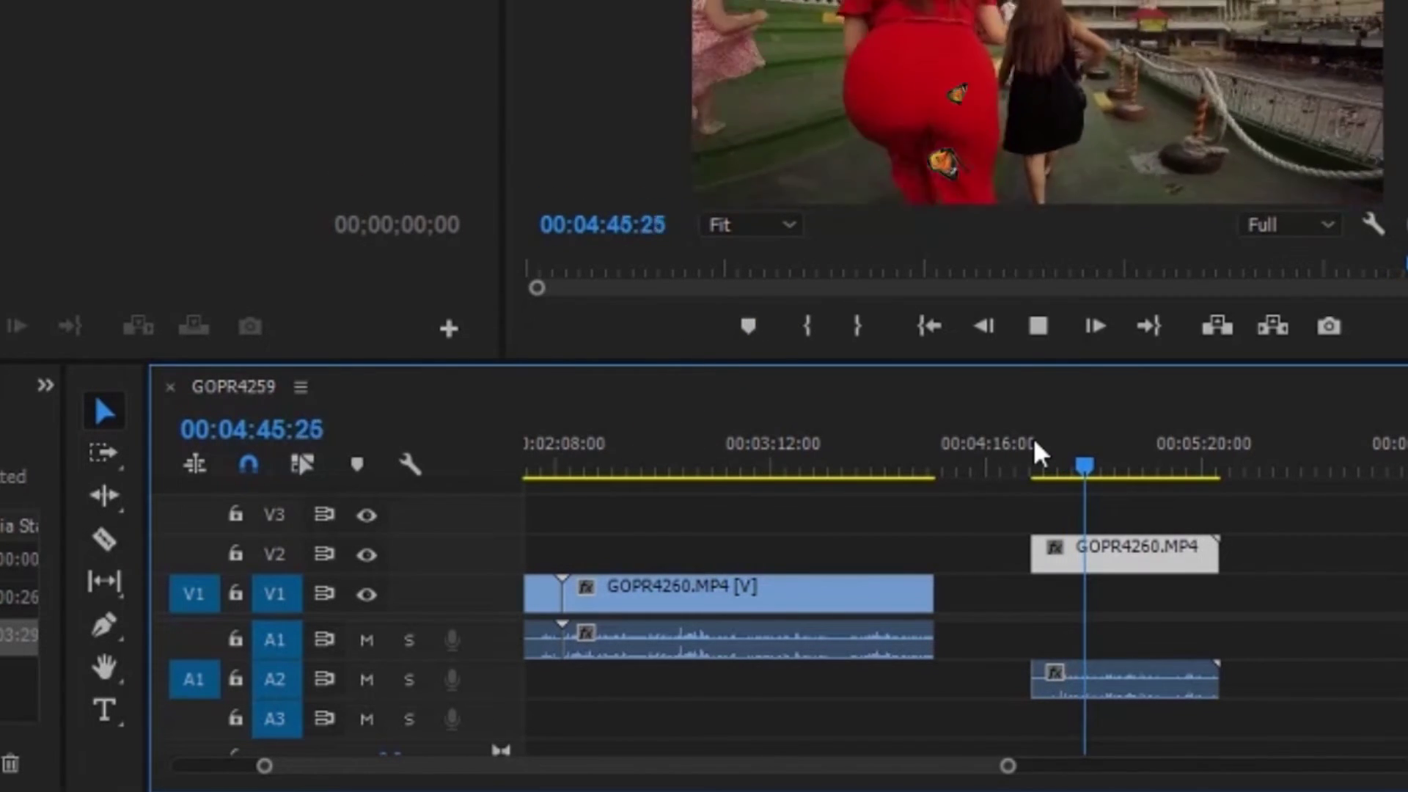
{"action": "key", "text": "space"}
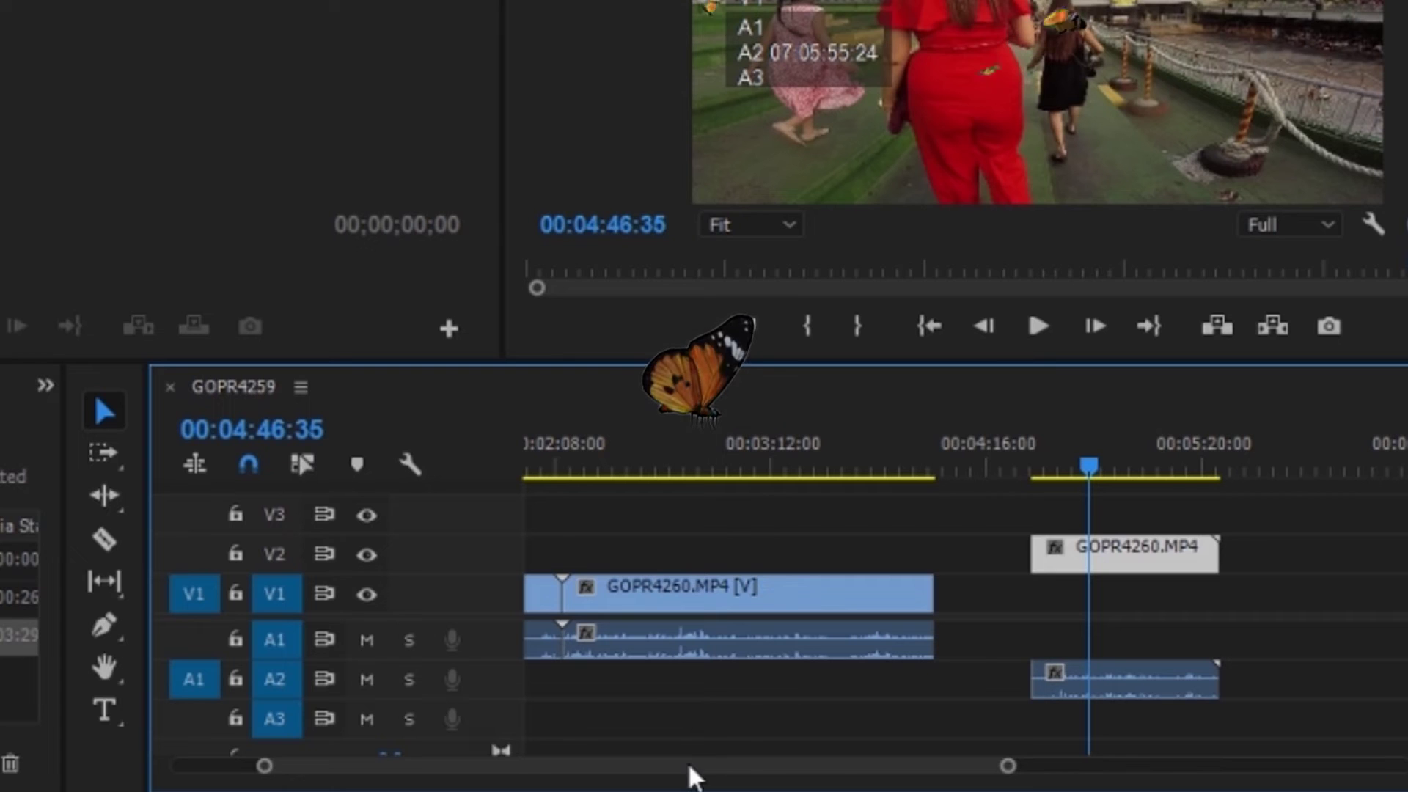
{"action": "left_click_drag", "start_coordinate": [1005, 770], "coordinate": [745, 776]}
{"action": "left_click_drag", "start_coordinate": [921, 777], "coordinate": [1363, 765]}
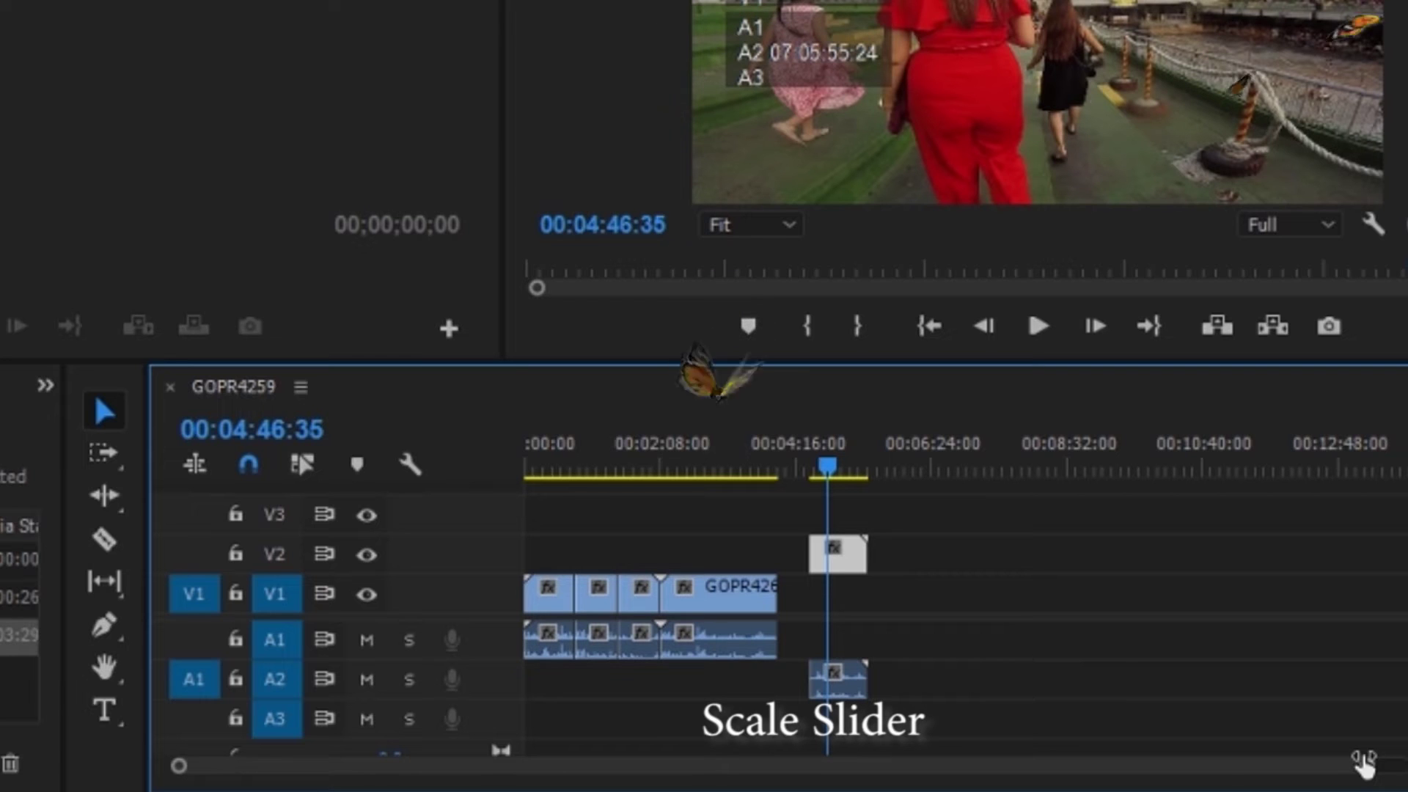
{"action": "left_click", "coordinate": [708, 467]}
{"action": "key", "text": "space"}
{"action": "left_click", "coordinate": [814, 463]}
{"action": "left_click", "coordinate": [821, 463]}
{"action": "key", "text": "space"}
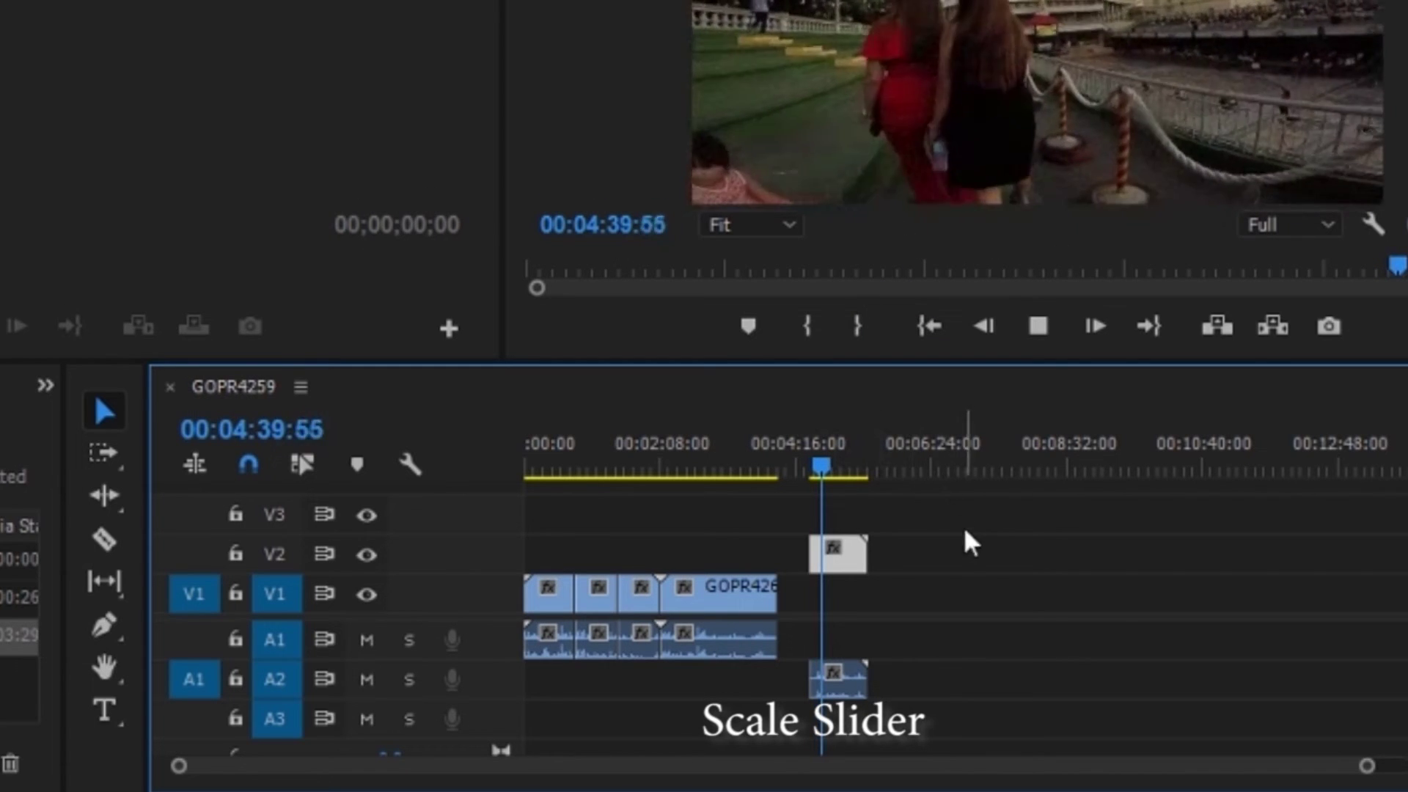
{"action": "key", "text": "space"}
{"action": "left_click_drag", "start_coordinate": [1366, 767], "coordinate": [1008, 772]}
{"action": "scroll", "coordinate": [726, 770], "scroll_direction": "down", "scroll_amount": 3}
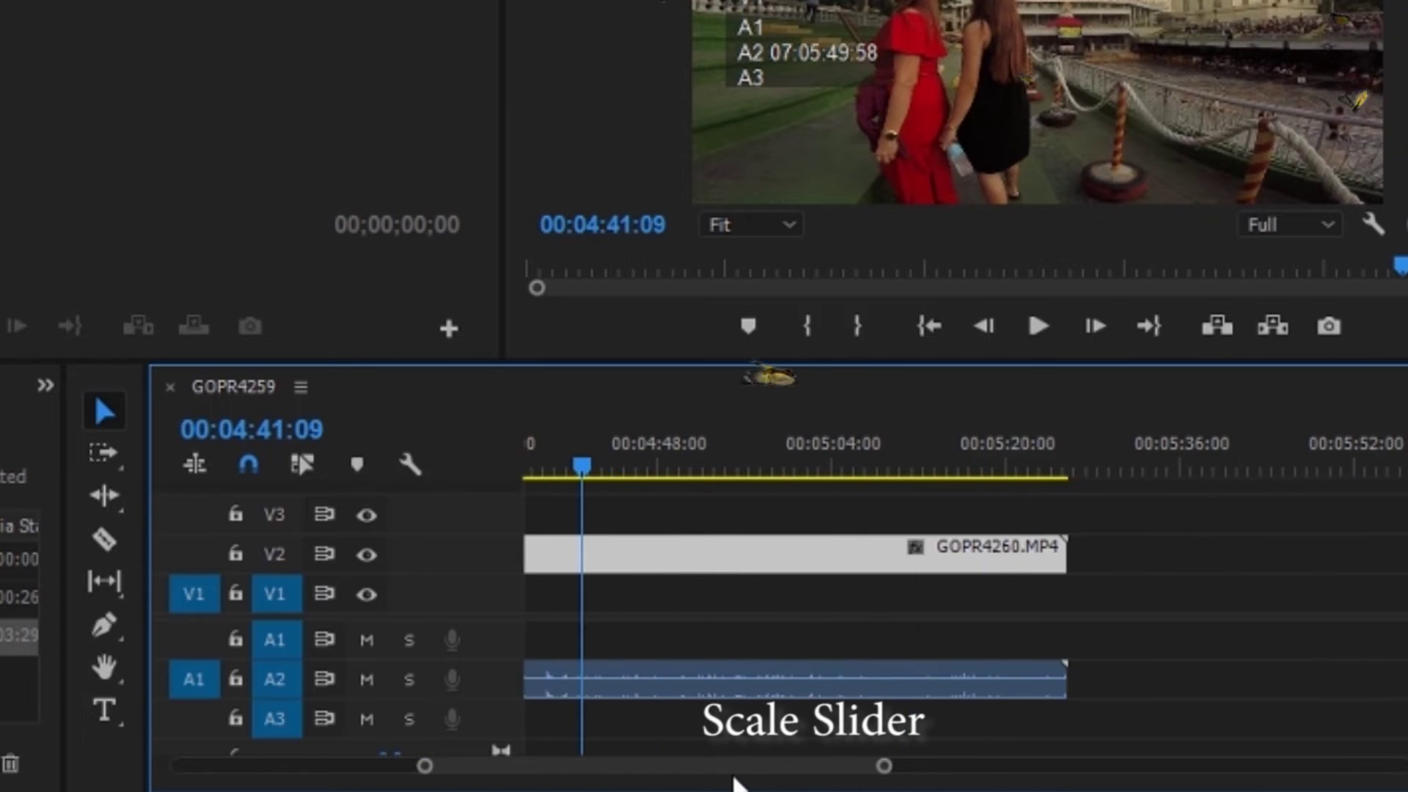
{"action": "left_click", "coordinate": [666, 442]}
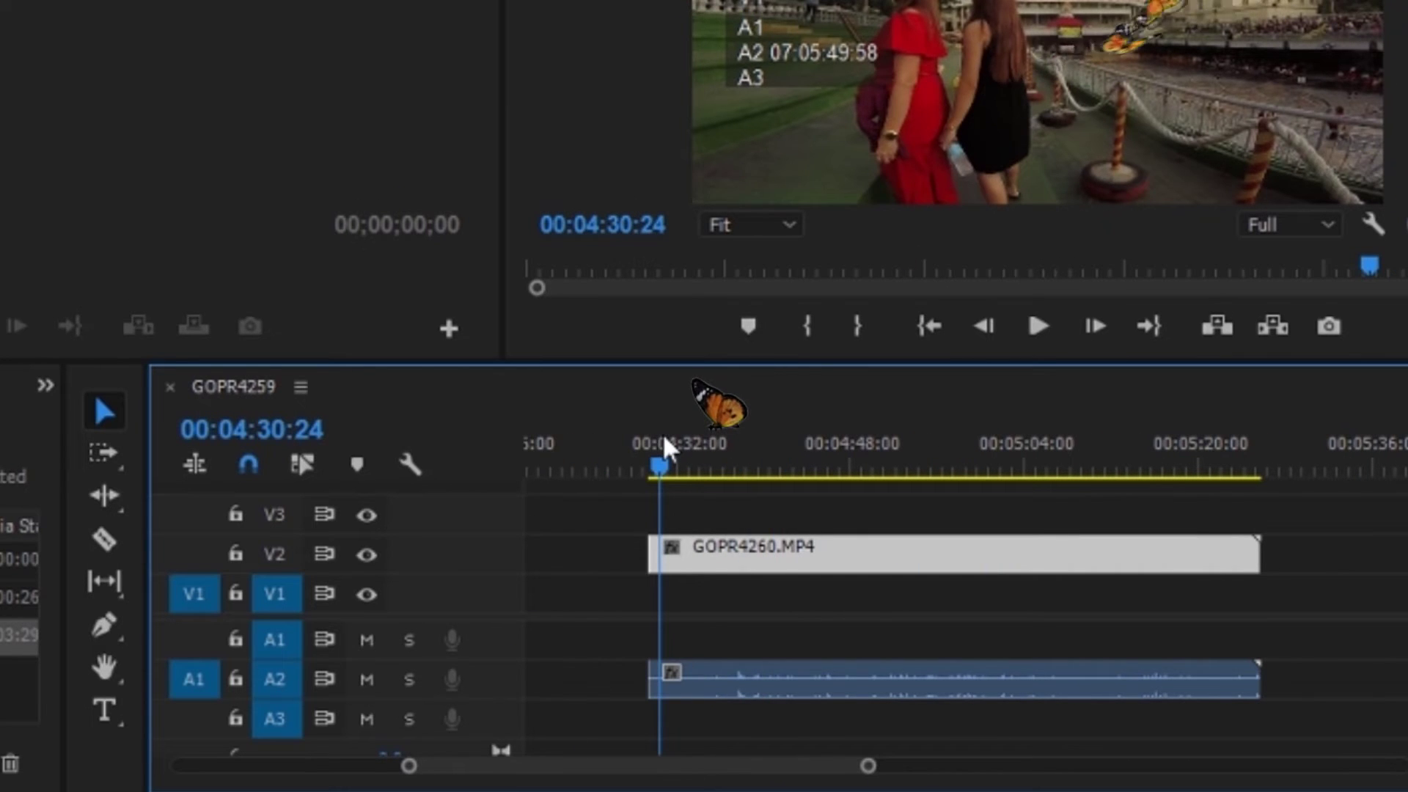
{"action": "key", "text": "space"}
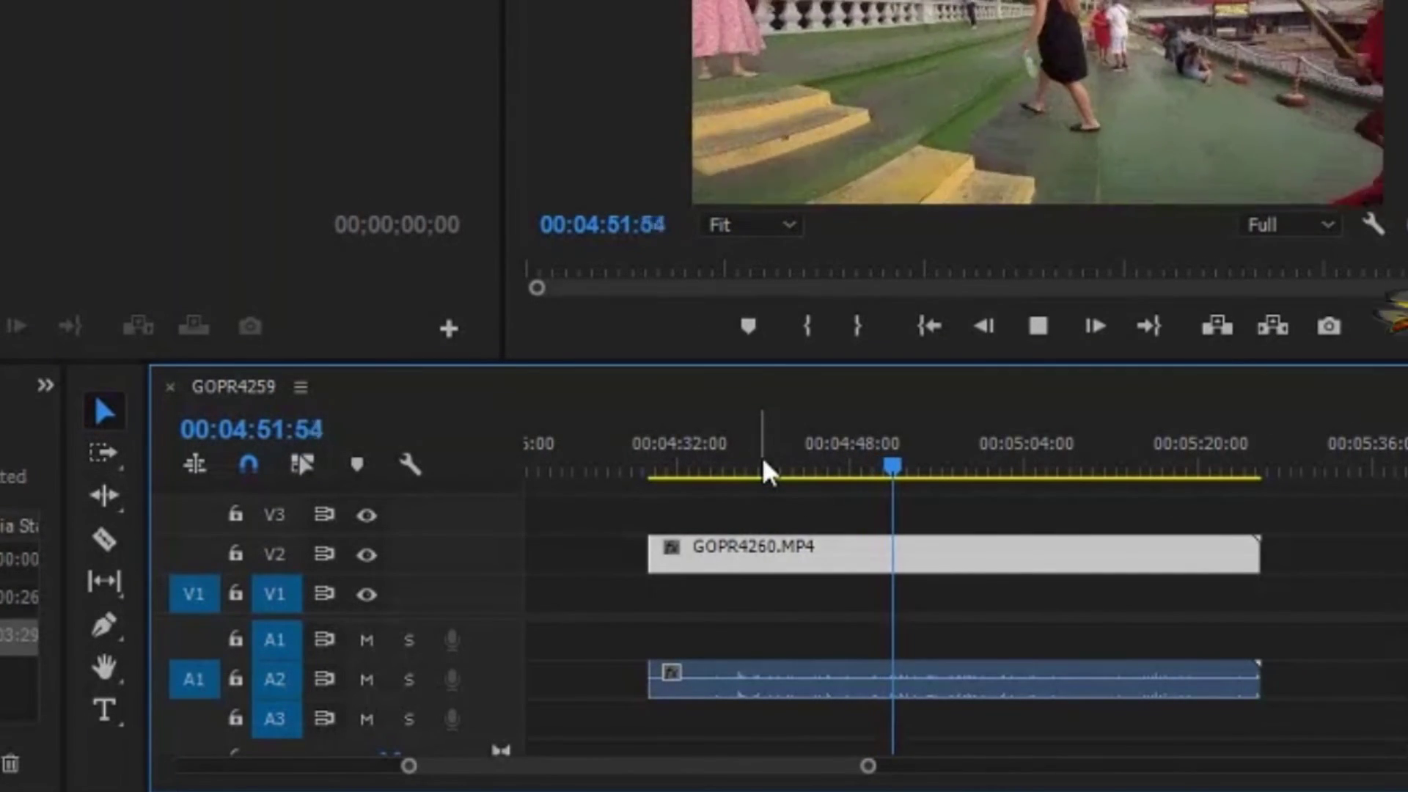
- Stop playback, switch to the Razor tool, and scroll the timeline
{"action": "key", "text": "space"}
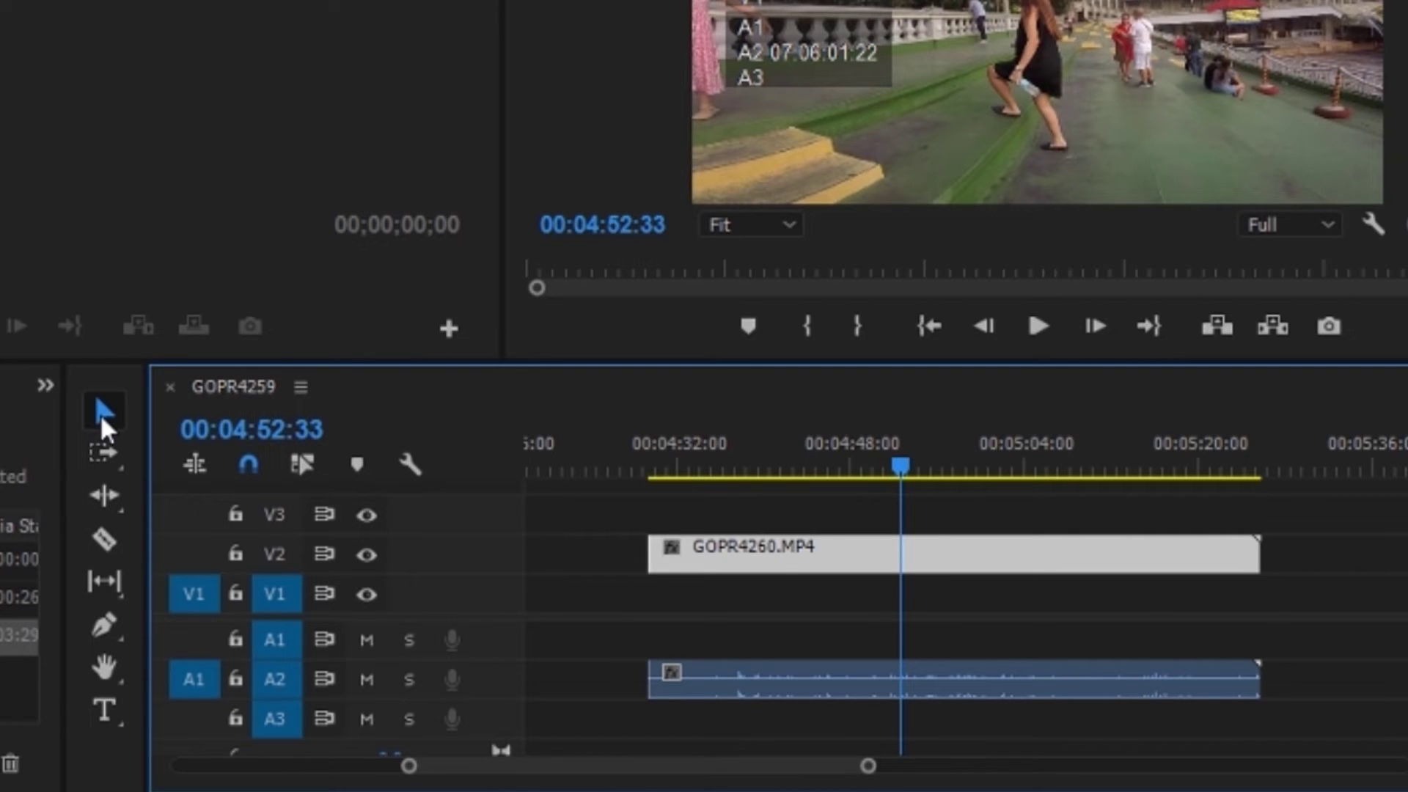
{"action": "left_click", "coordinate": [107, 542]}
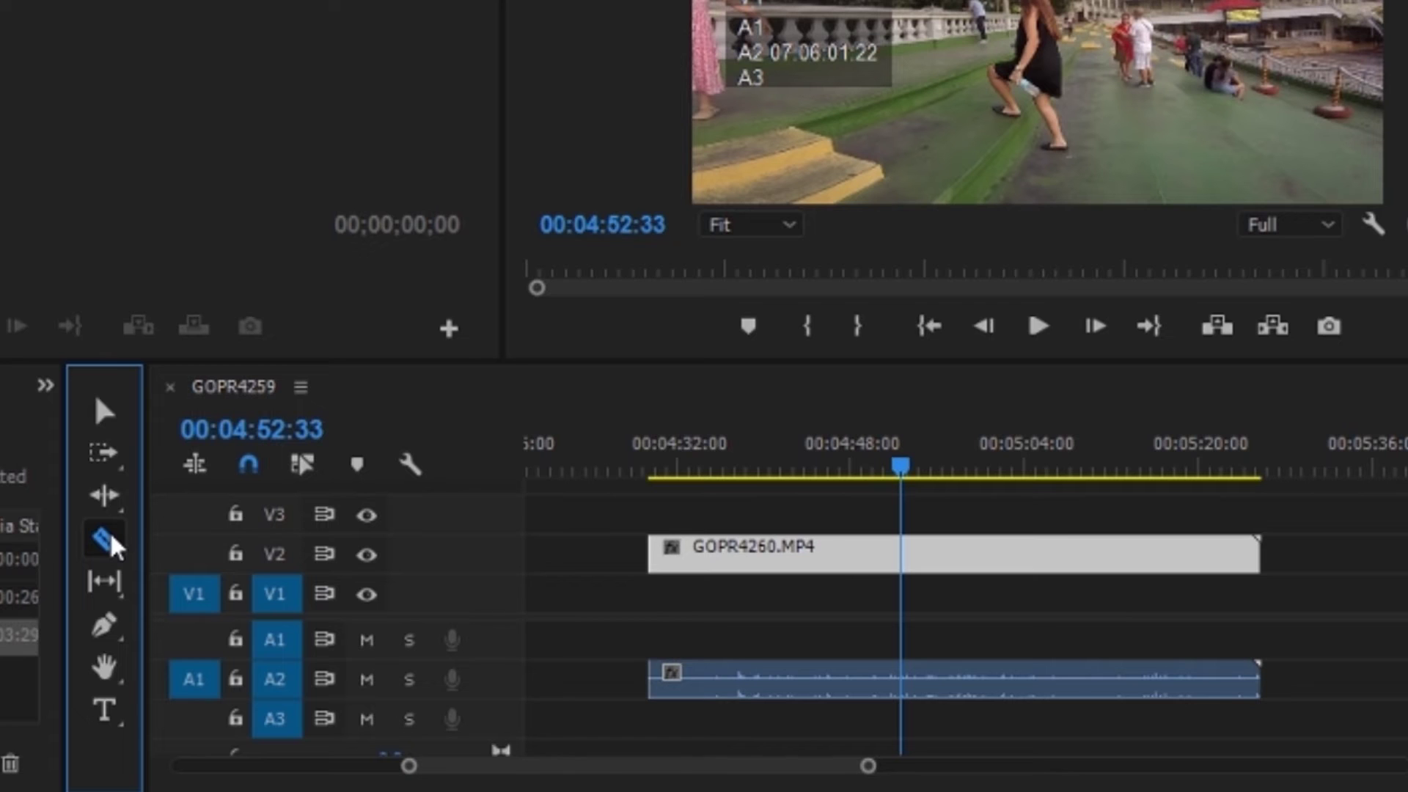
{"action": "left_click", "coordinate": [590, 776]}
{"action": "left_click_drag", "start_coordinate": [590, 776], "coordinate": [725, 776]}
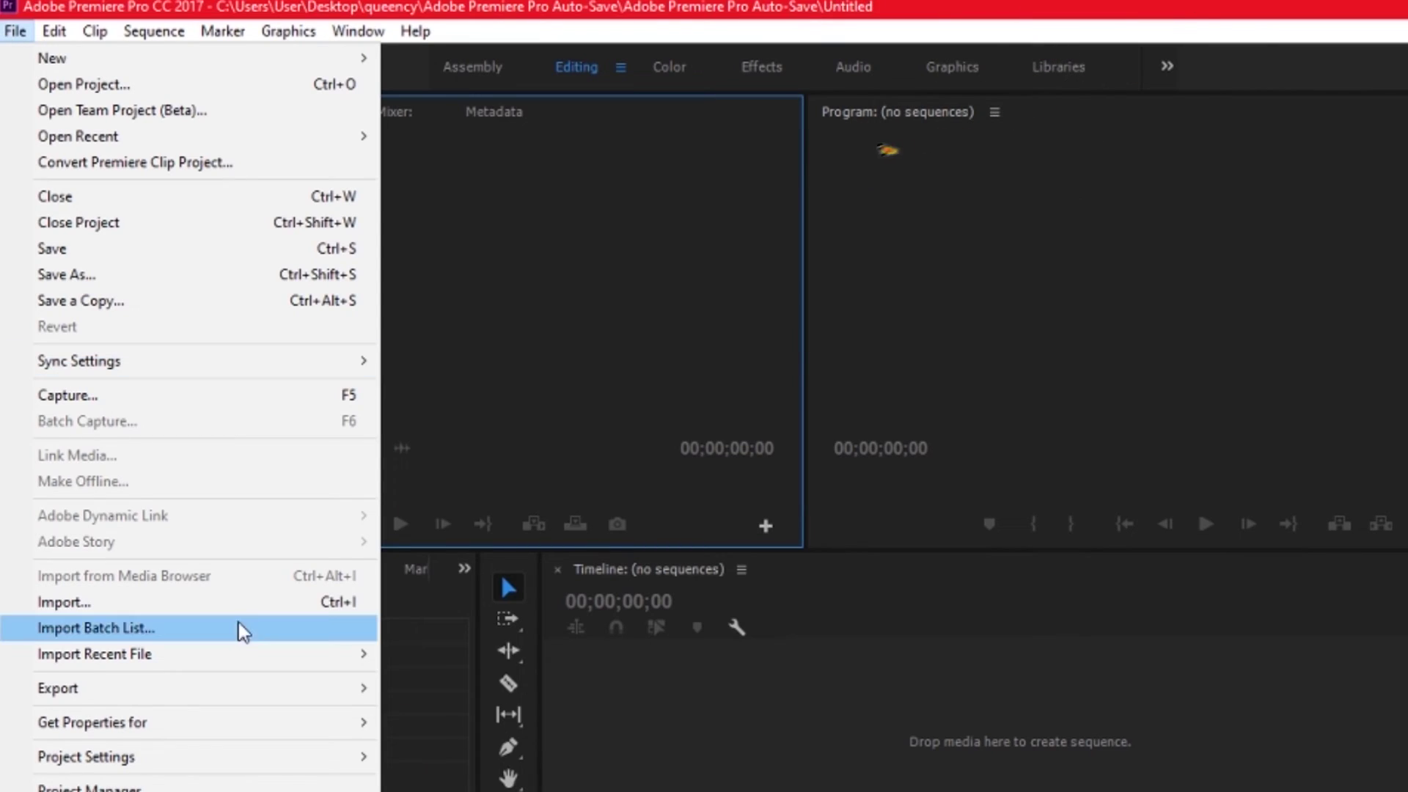
- Import both GoPro clips, GOPR4259 and GOPR4260, into the project
{"action": "left_click", "coordinate": [261, 604]}
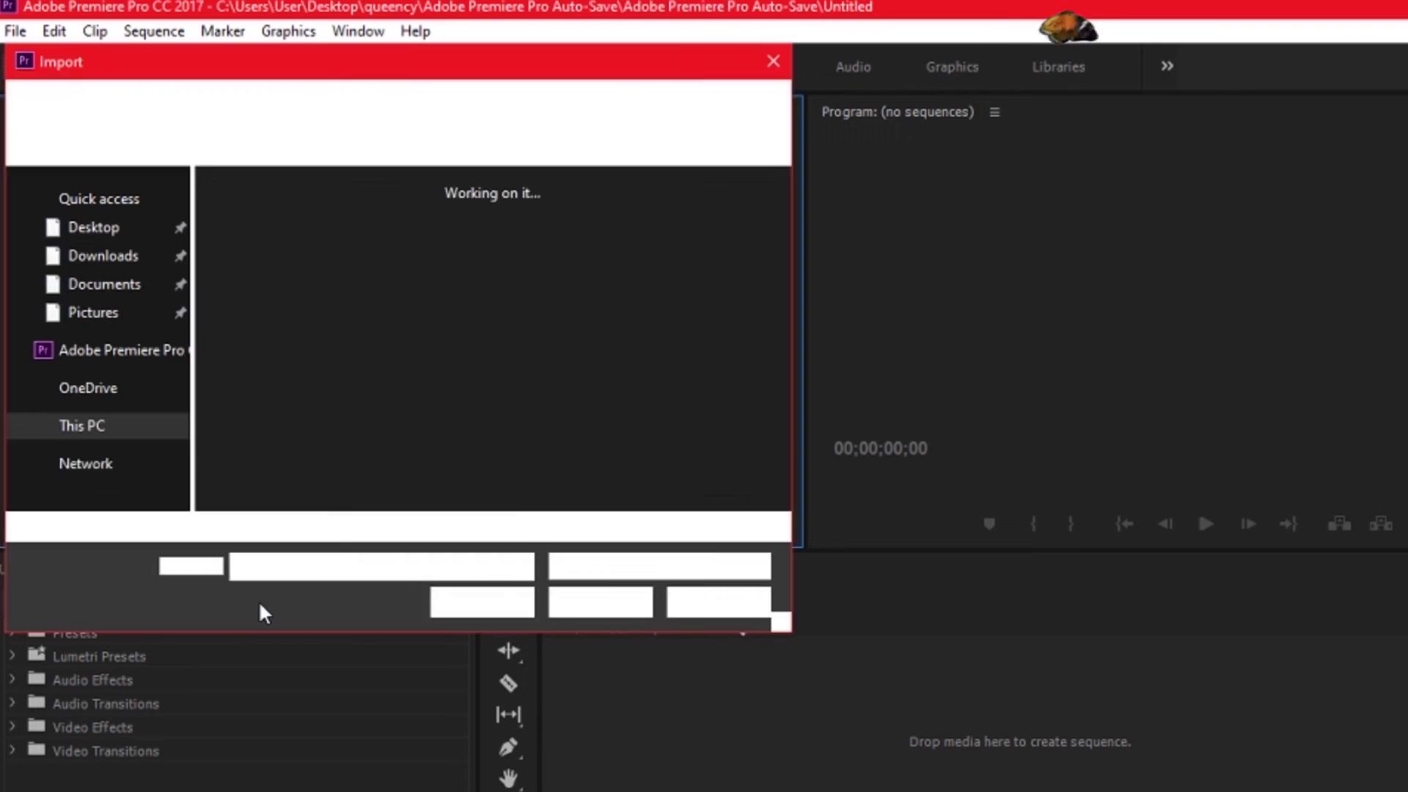
{"action": "left_click_drag", "start_coordinate": [513, 215], "coordinate": [299, 388]}
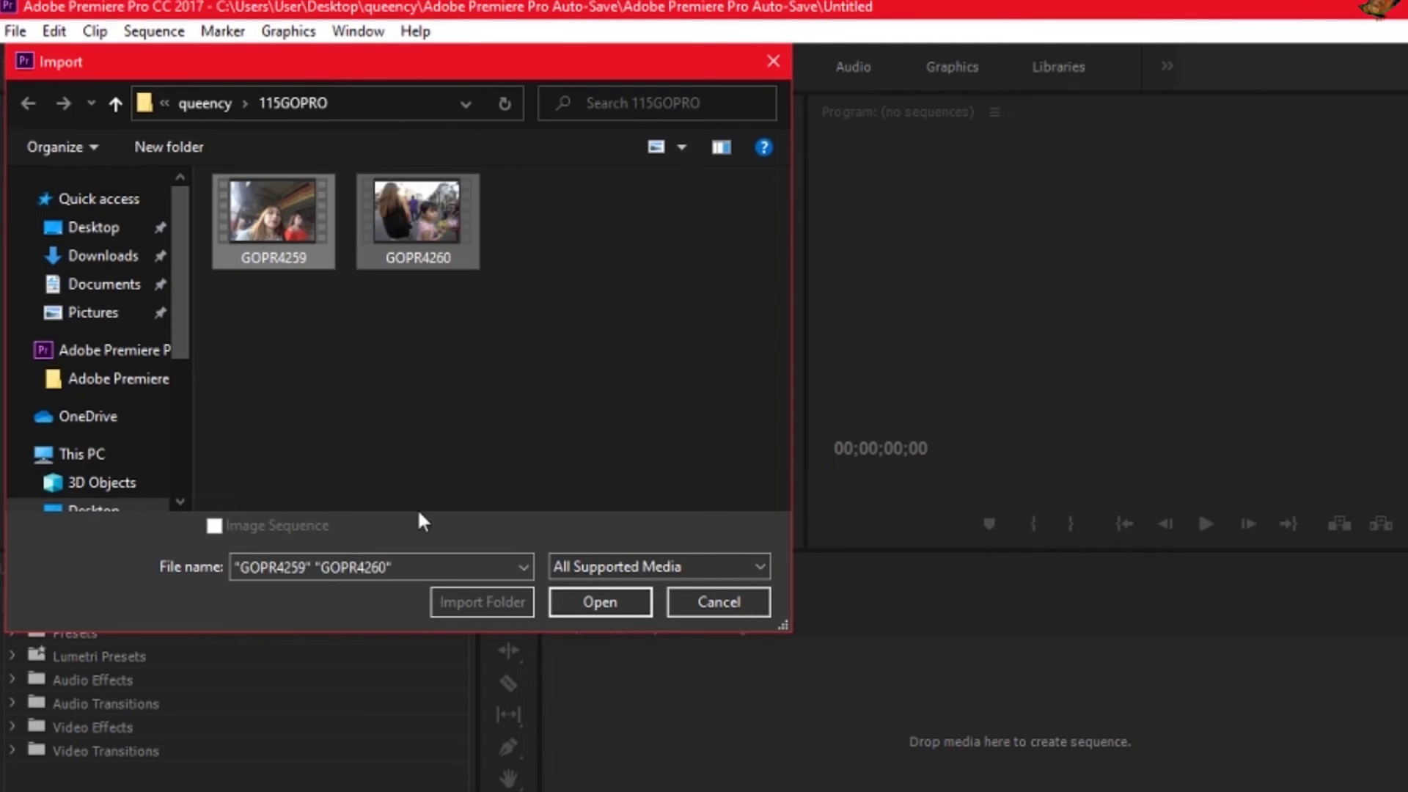
{"action": "left_click", "coordinate": [611, 605]}
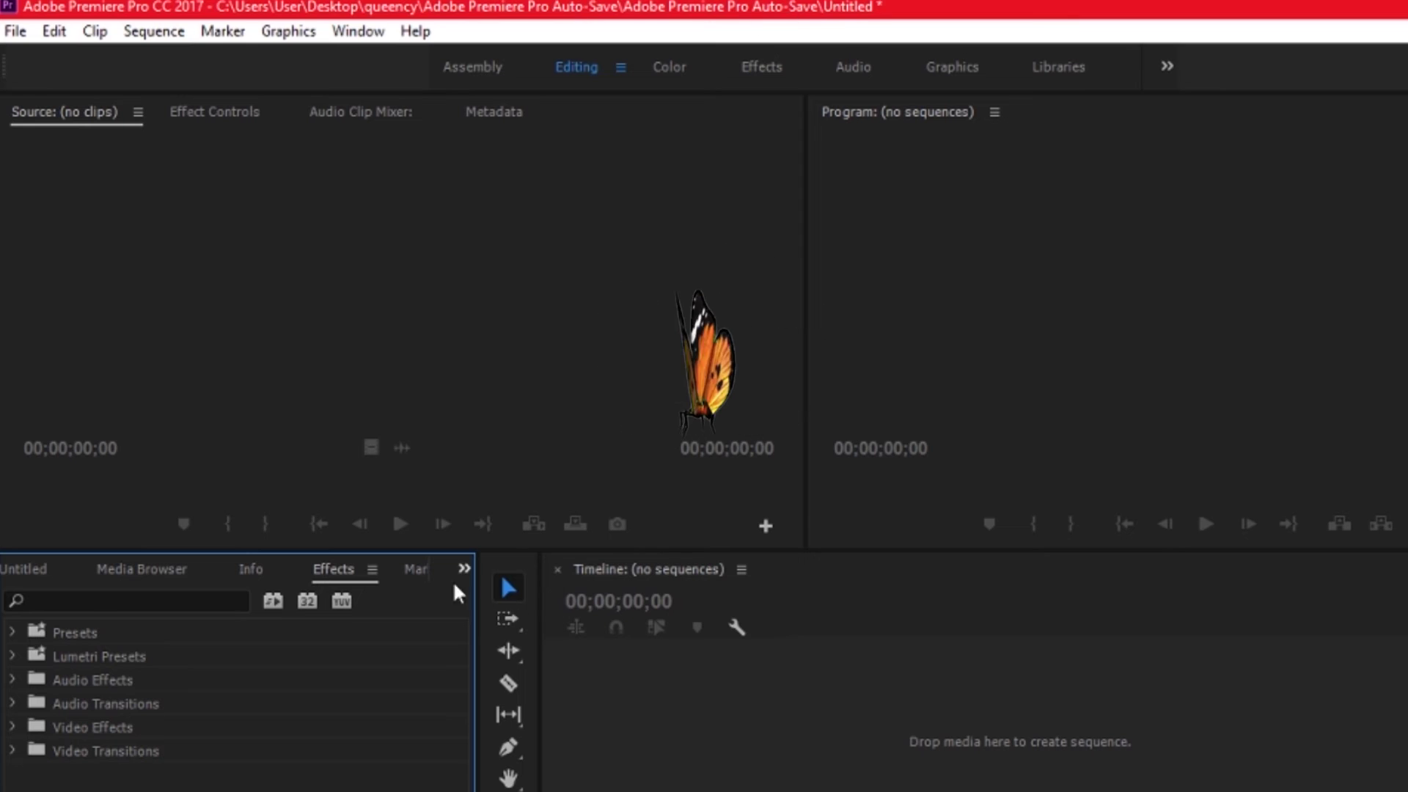
- Create a sequence from GOPR4259.MP4 and place GOPR4260.MP4 right after it on V1
{"action": "left_click", "coordinate": [26, 569]}
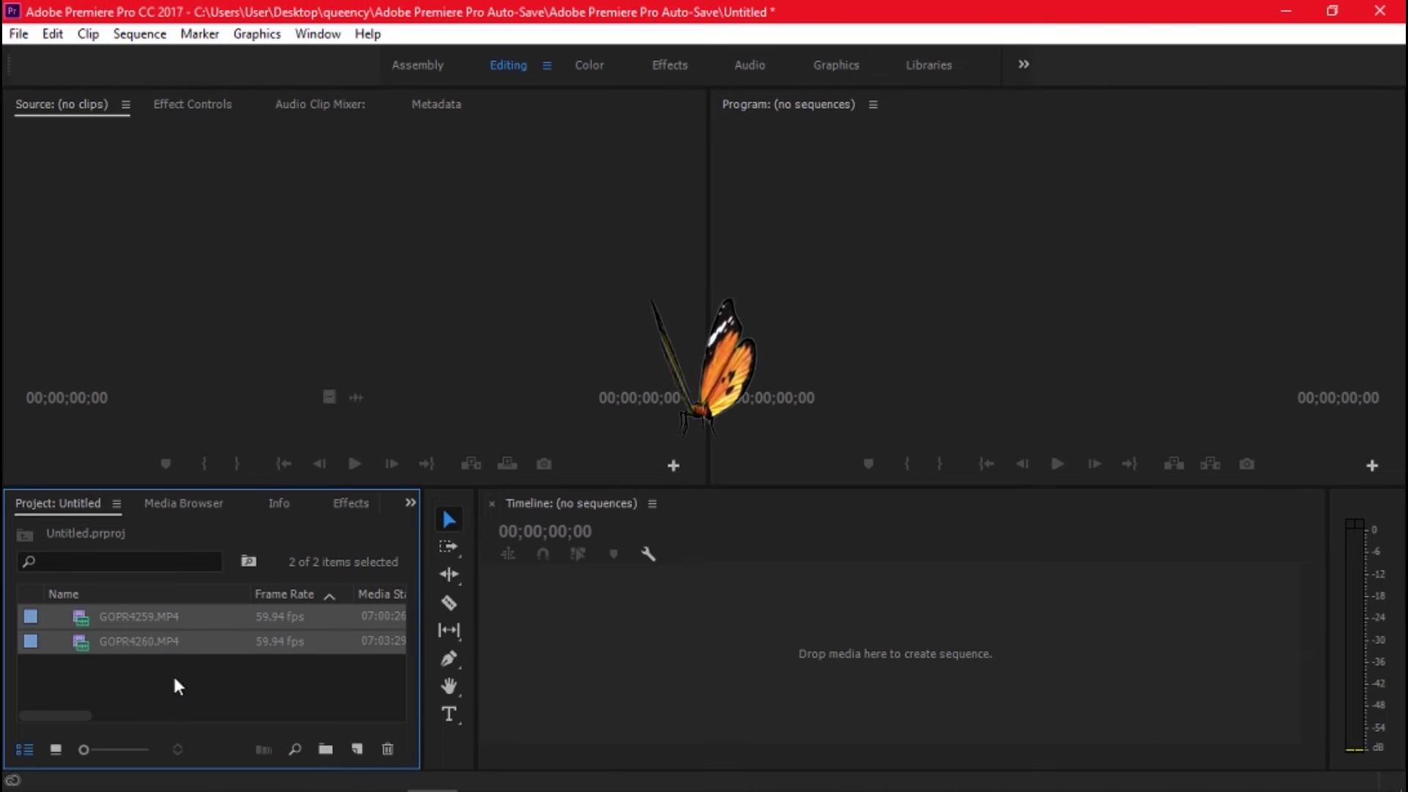
{"action": "left_click", "coordinate": [173, 664]}
{"action": "left_click", "coordinate": [156, 616]}
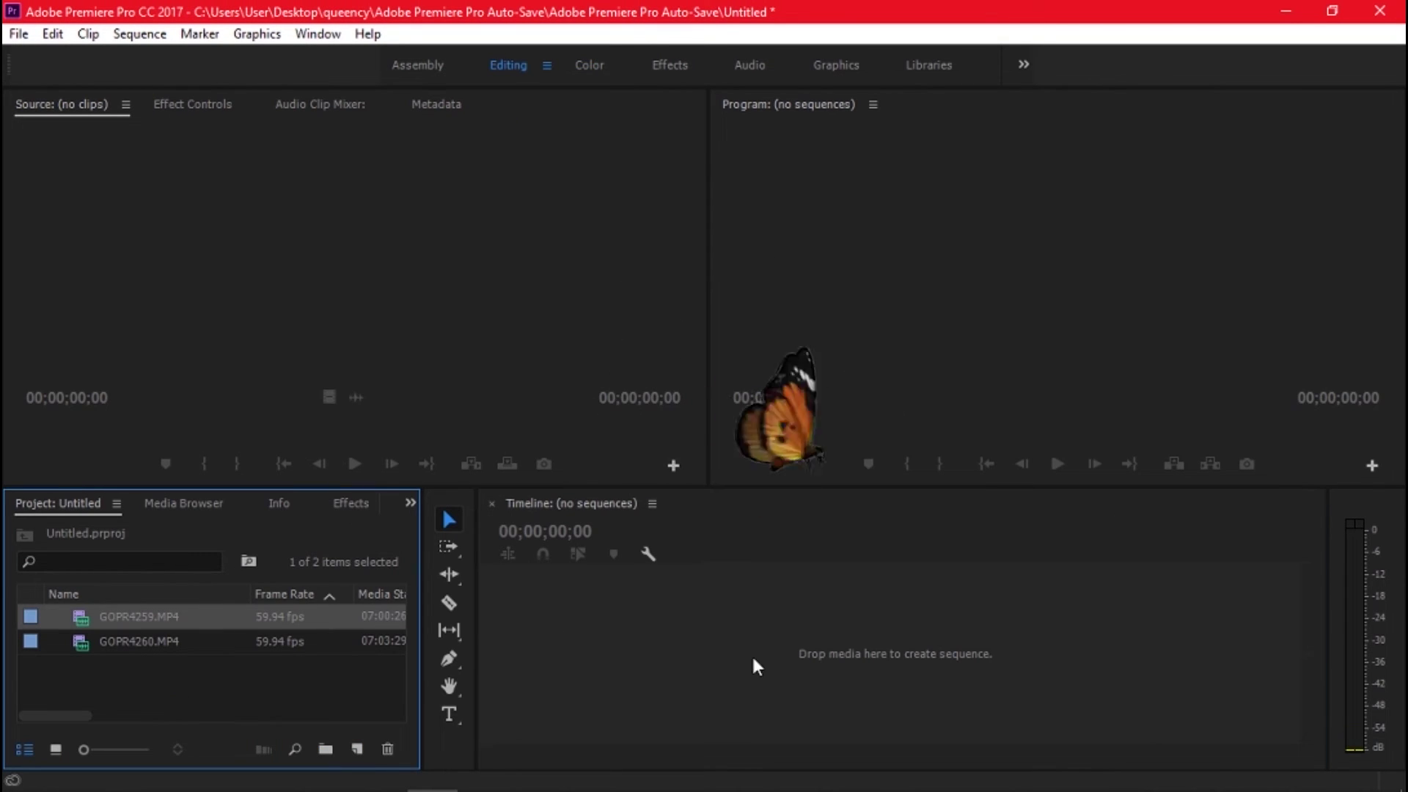
{"action": "left_click_drag", "start_coordinate": [757, 665], "coordinate": [759, 663]}
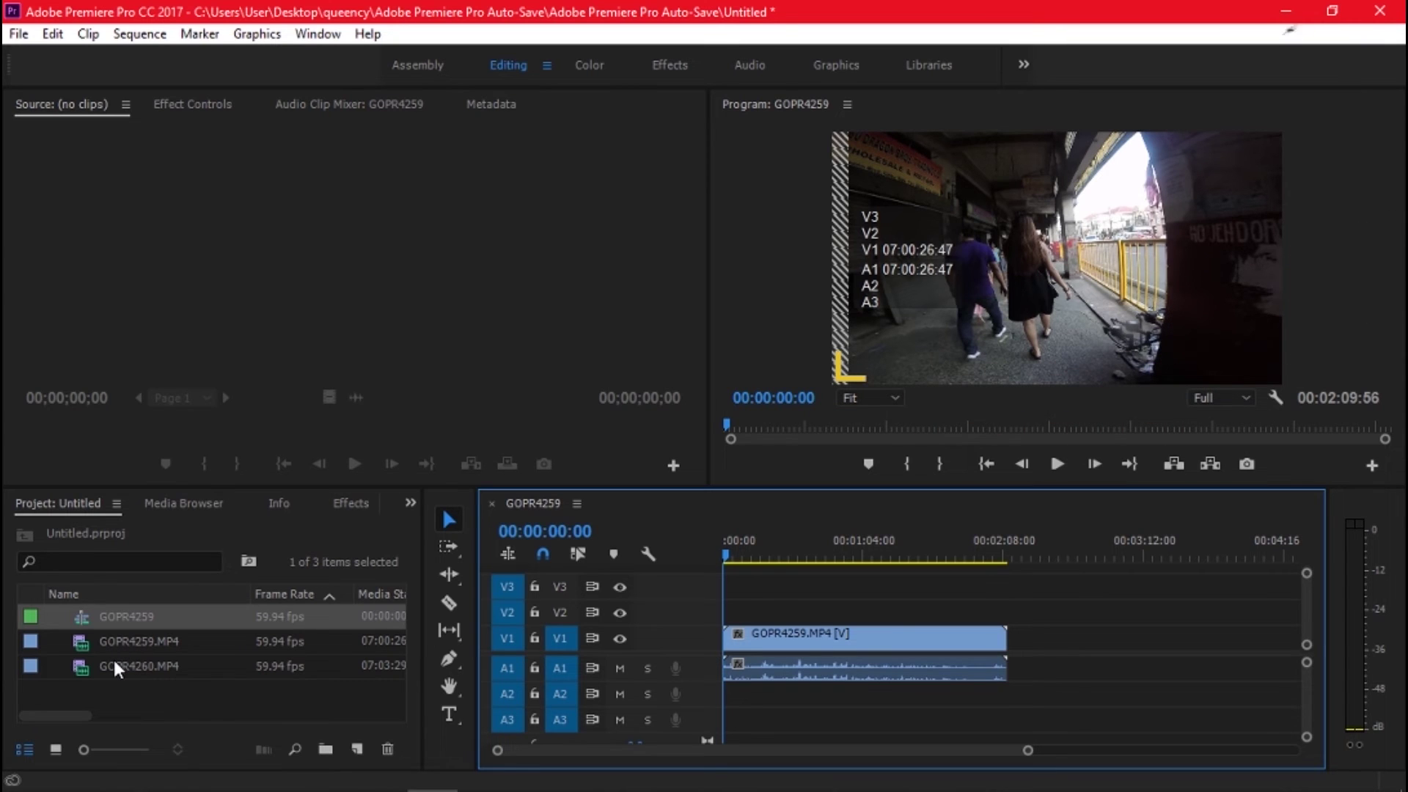
{"action": "left_click_drag", "start_coordinate": [113, 664], "coordinate": [1034, 664]}
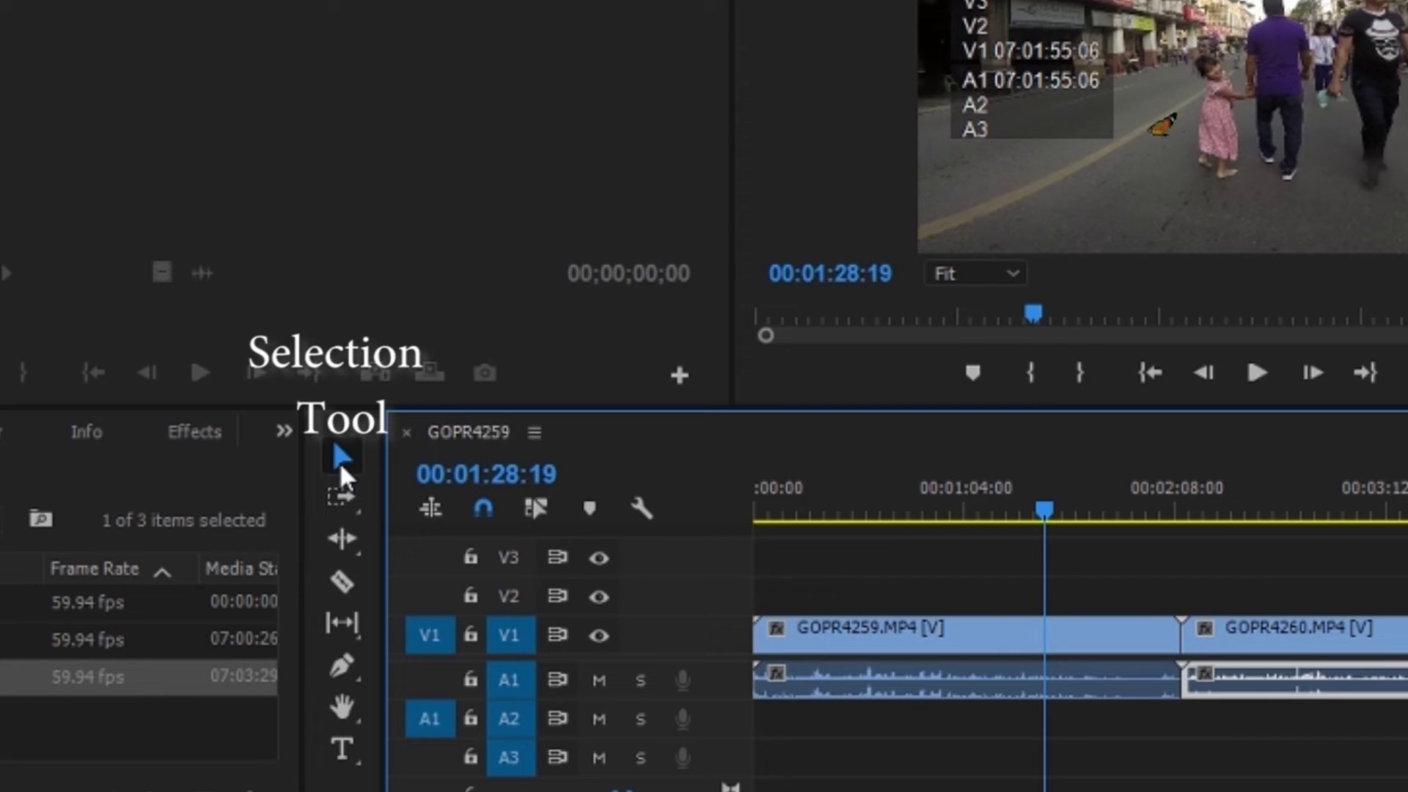
- Cut the V1 clips with the Razor tool, zoom out the timeline, and play from about 02:49
{"action": "left_click", "coordinate": [340, 466]}
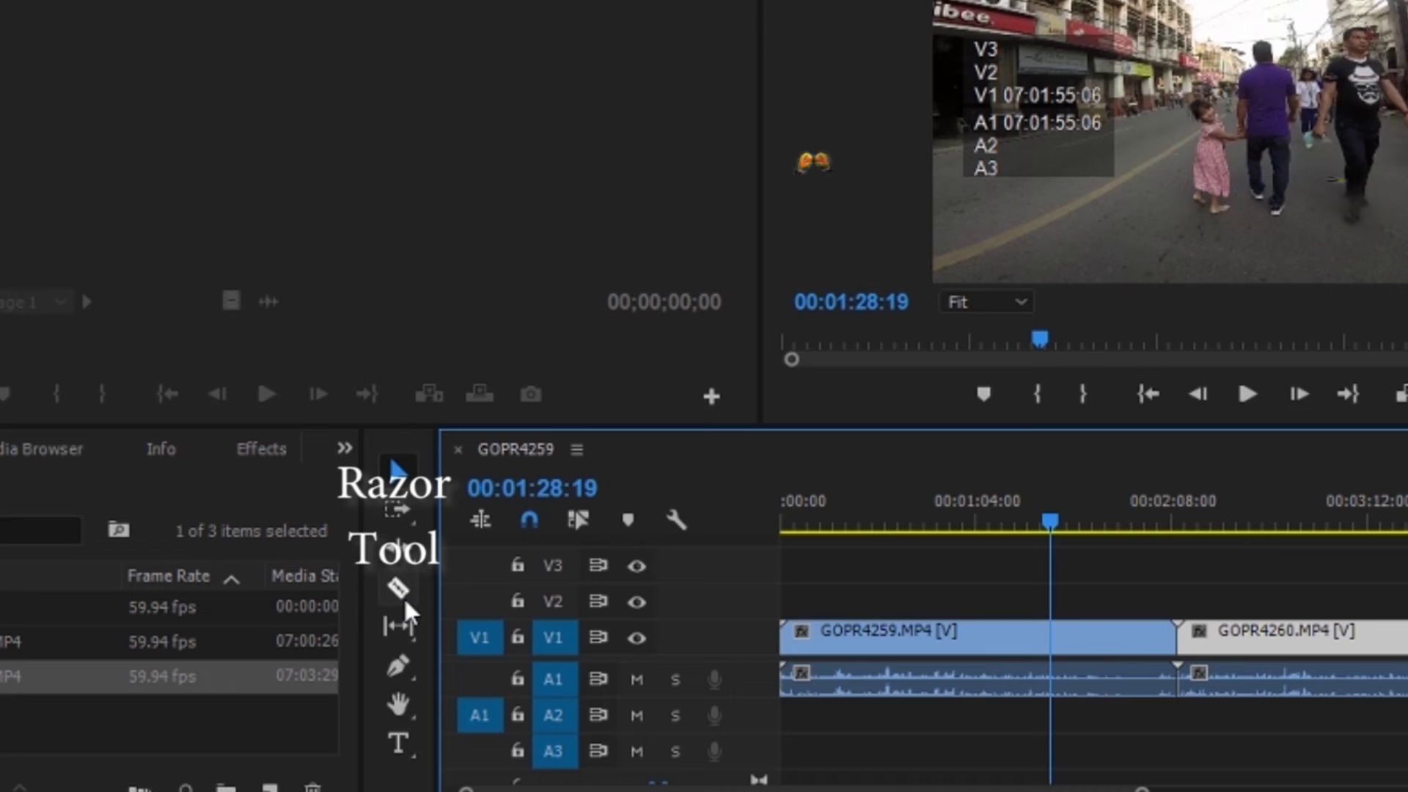
{"action": "left_click", "coordinate": [404, 597]}
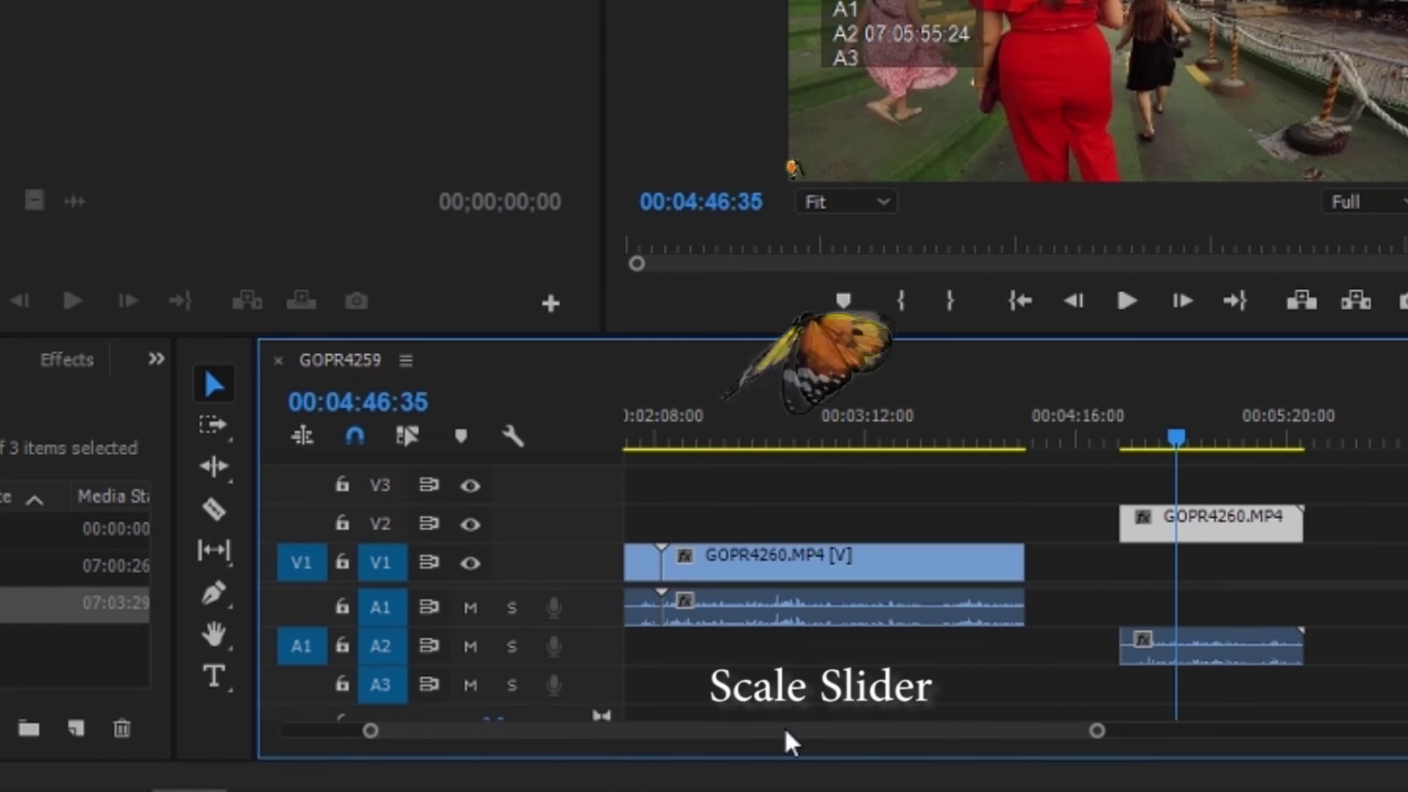
{"action": "left_click_drag", "start_coordinate": [997, 733], "coordinate": [827, 726]}
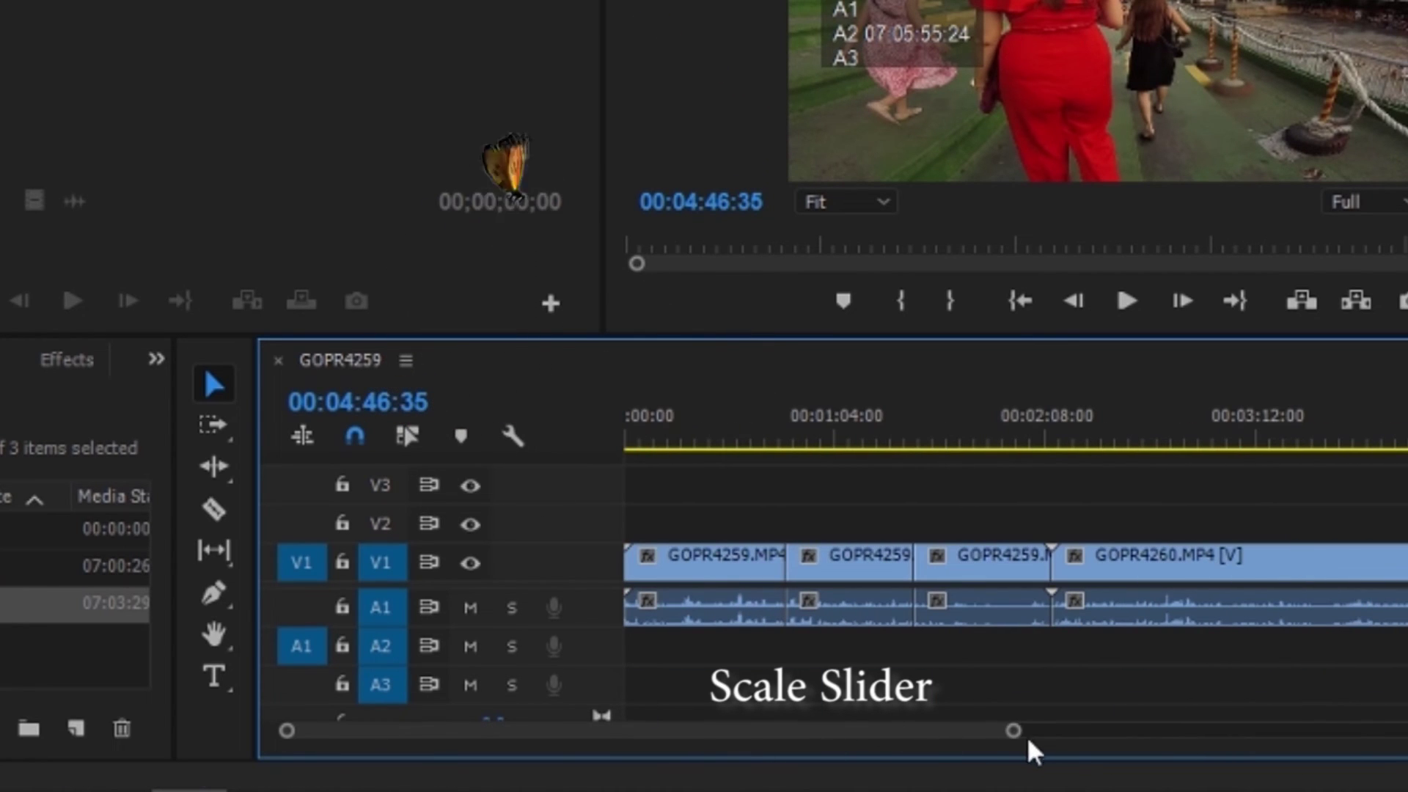
{"action": "left_click_drag", "start_coordinate": [1012, 742], "coordinate": [1404, 722]}
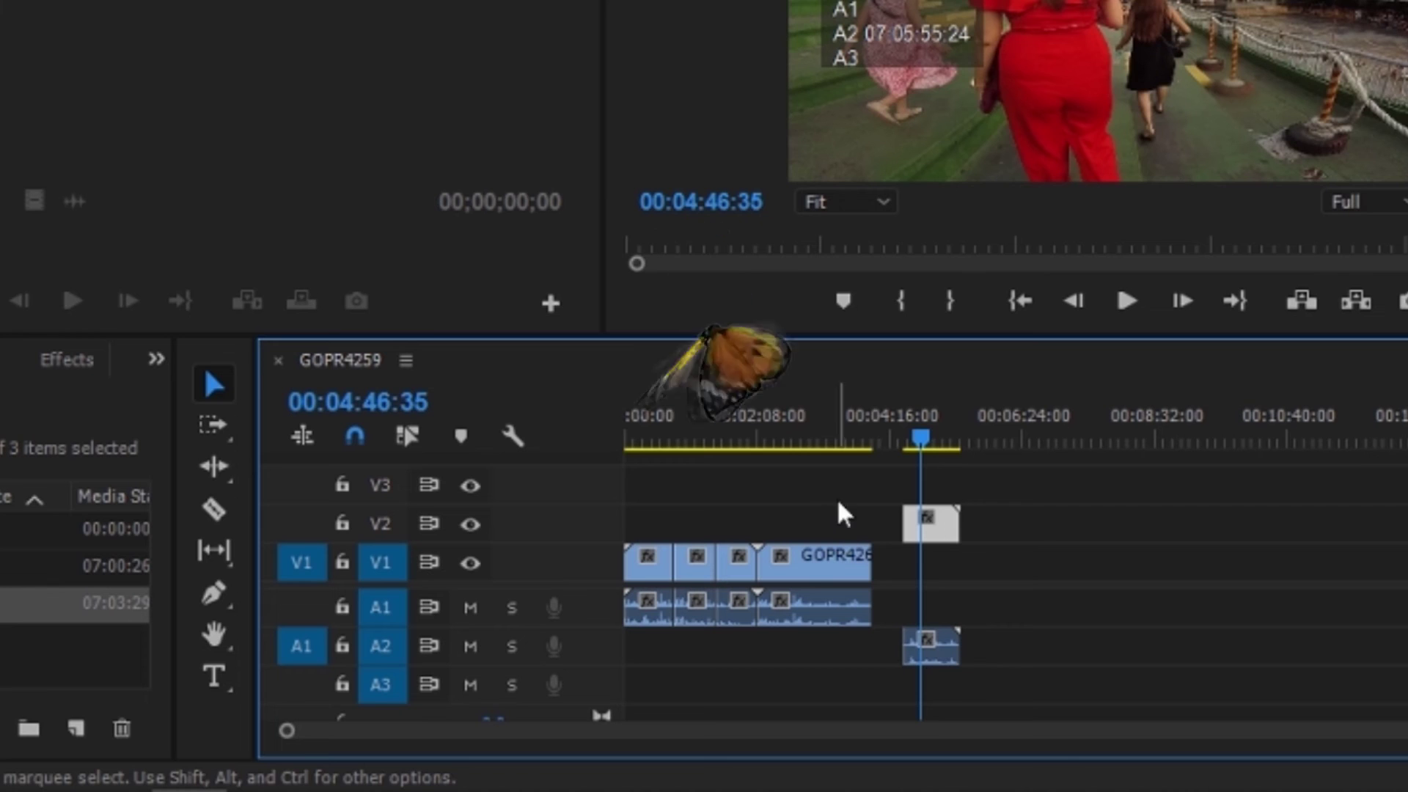
{"action": "left_click", "coordinate": [802, 434]}
{"action": "key", "text": "space"}
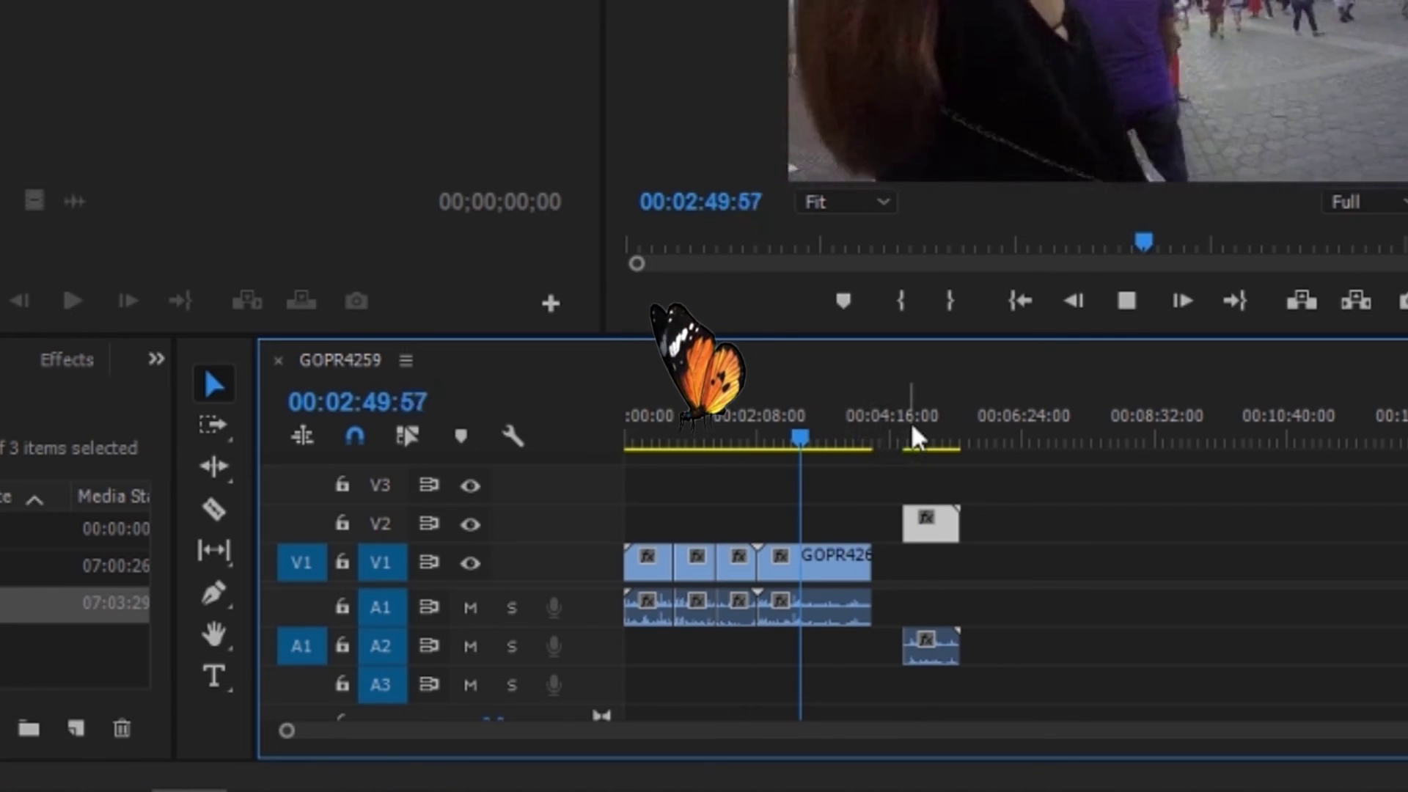